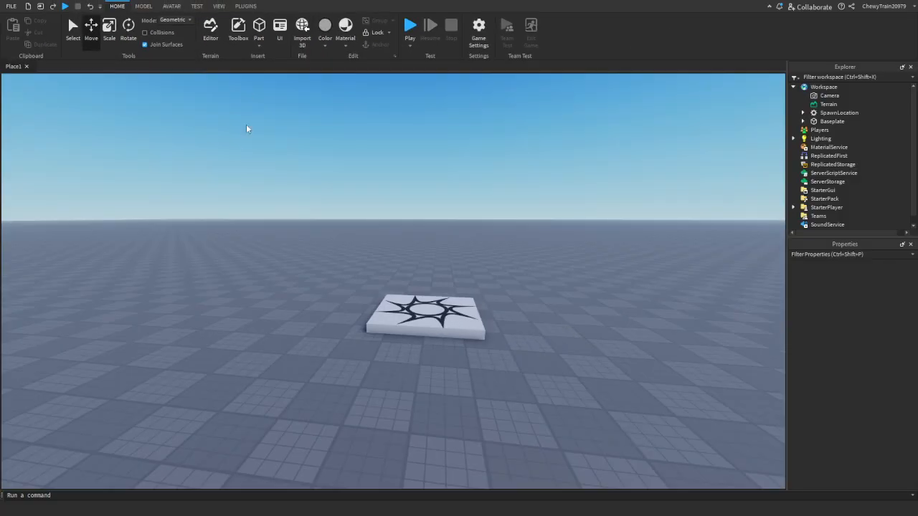
Search the model library for "new york building" and limit the results to the creator of the small brick building.
click(238, 33)
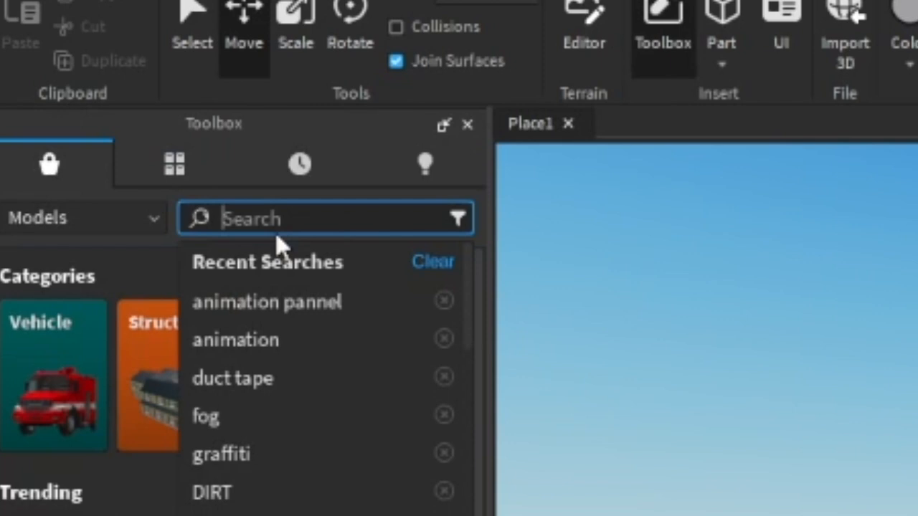
text(new york building)
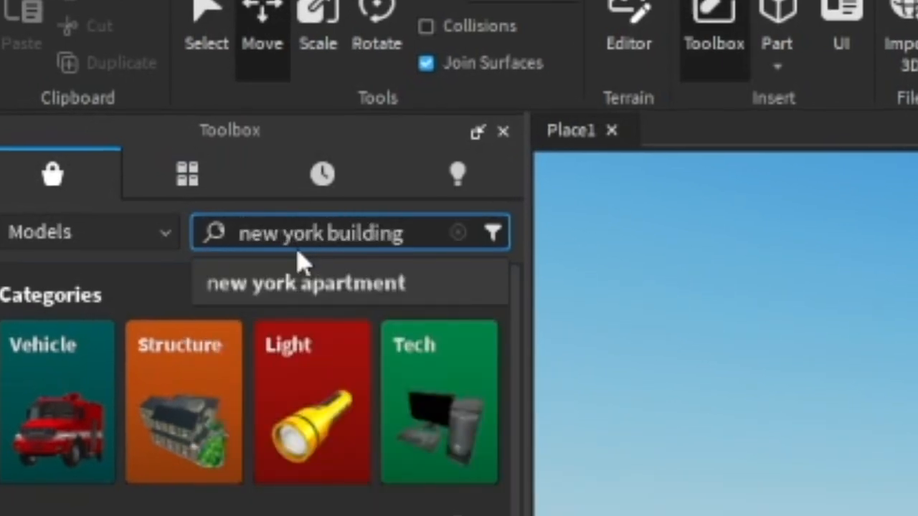
key(Return)
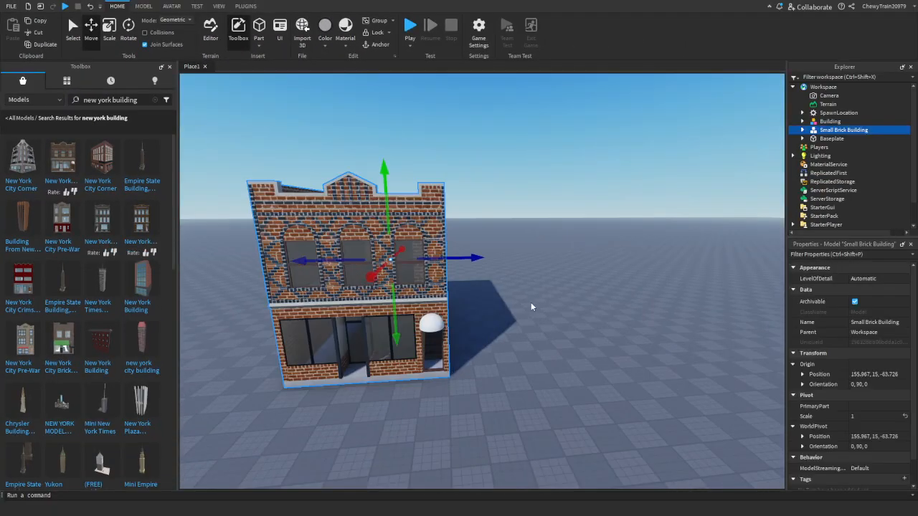
scroll(530, 302, up, 10)
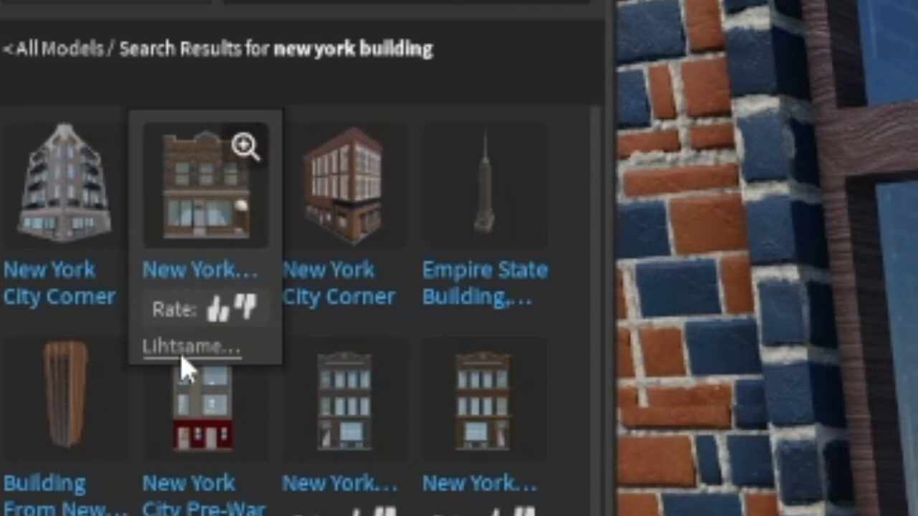
click(185, 350)
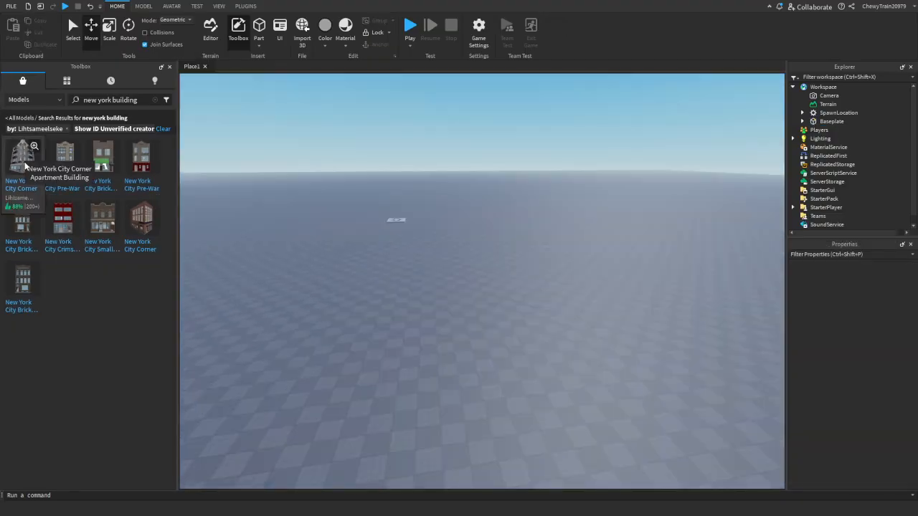
Insert the New York City Corner Apartment Building model into the place.
click(22, 157)
scroll(630, 209, up, 10)
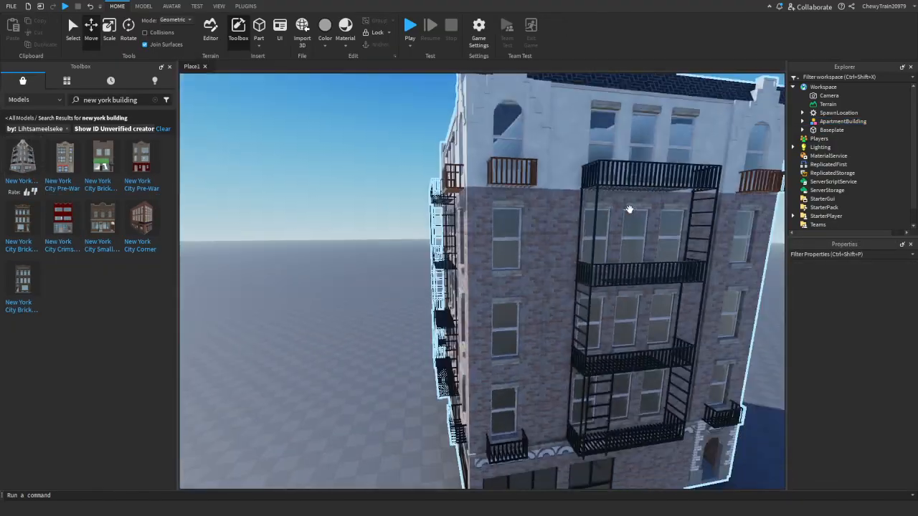
key(f)
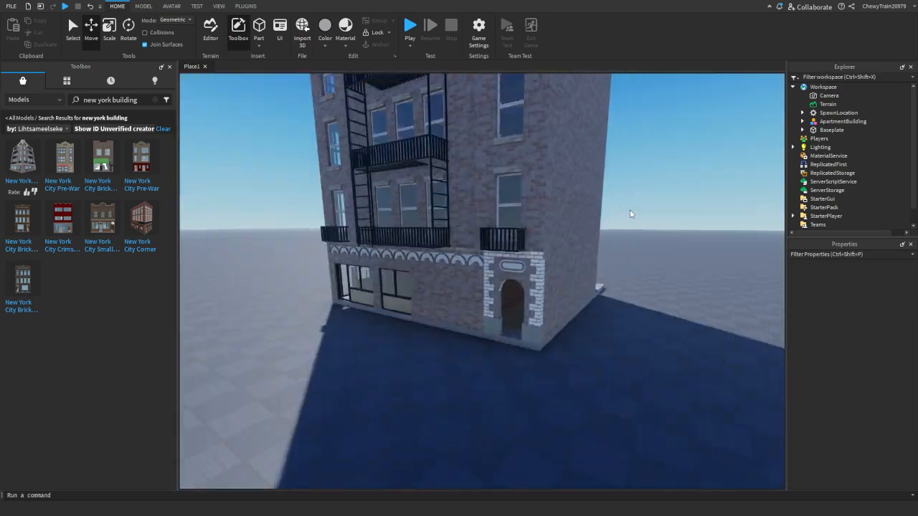
right_drag(631, 213, 638, 218)
Insert both New York City Pre-War buildings and the New York City brick store with the green awning, spaced apart.
click(64, 159)
right_drag(508, 230, 510, 229)
click(508, 188)
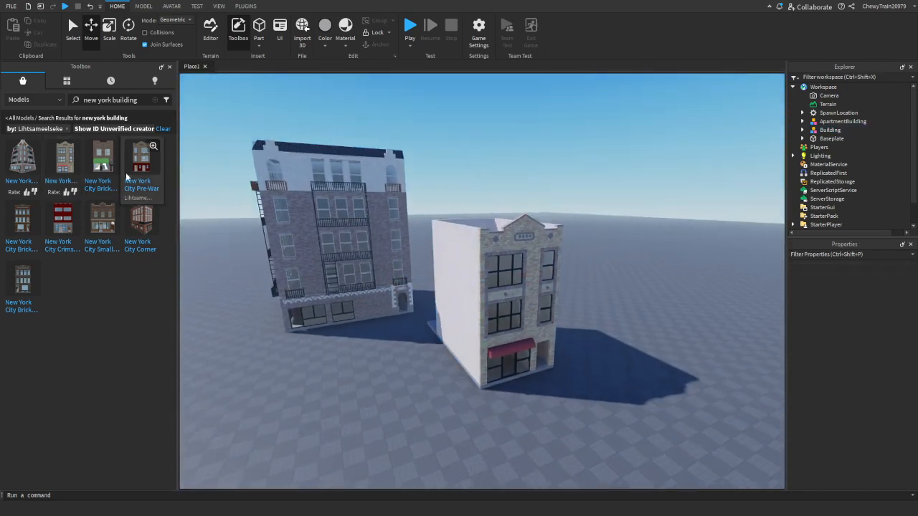
click(126, 176)
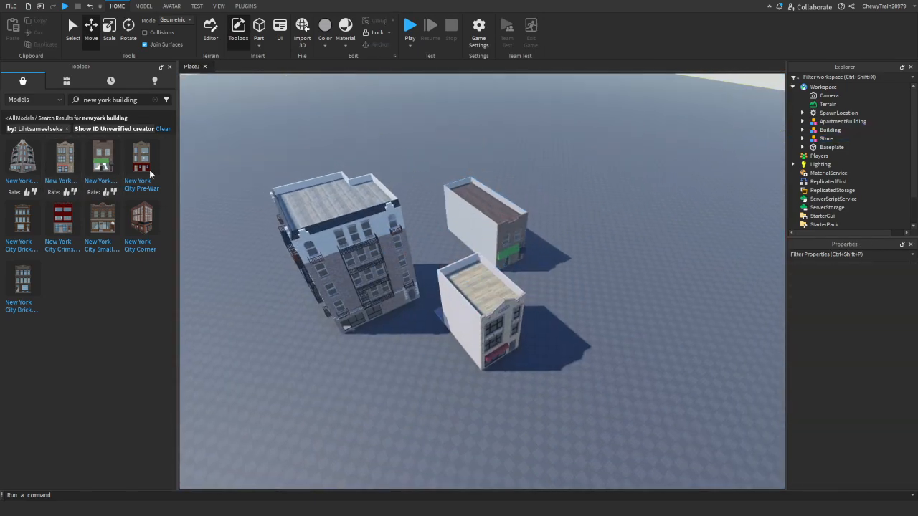
click(150, 174)
Insert the long New York City brick building and move it sideways, away from the other buildings.
click(22, 219)
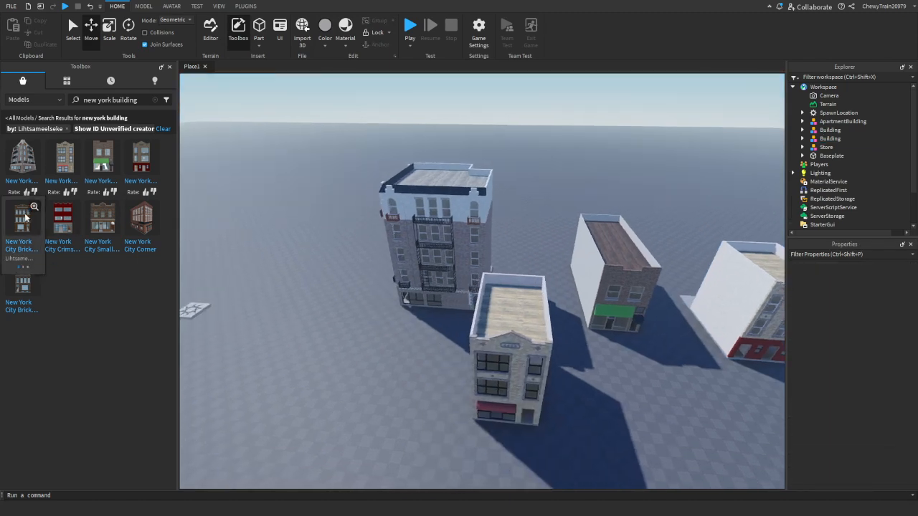
key(a)
drag(464, 296, 453, 307)
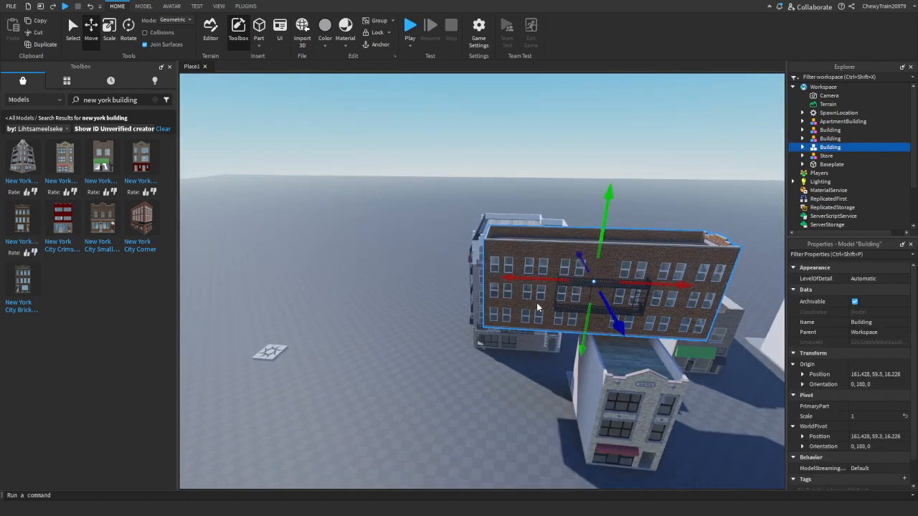
drag(538, 278, 377, 268)
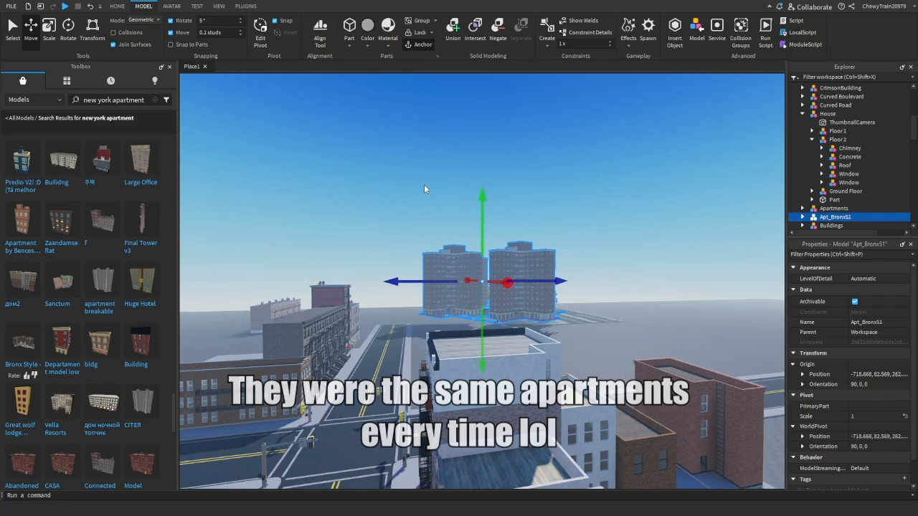
Insert the "Bronx Style Urban Project Neighborhood RP" apartment model from the bronx search results into the city scene.
scroll(484, 305, up, 5)
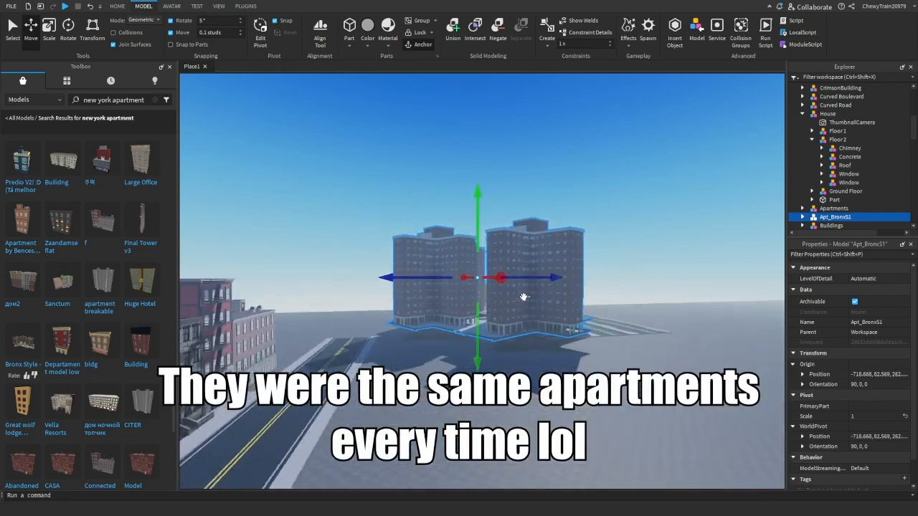
scroll(485, 305, up, 2)
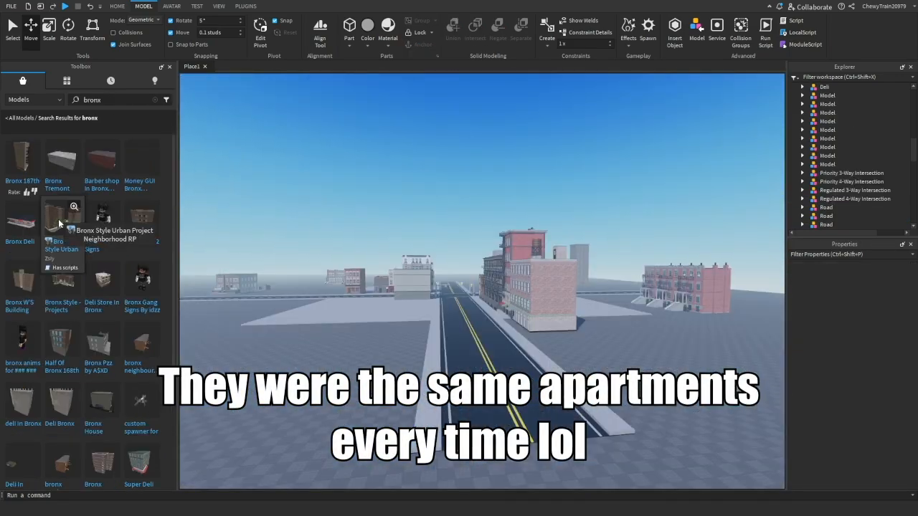
drag(58, 219, 292, 201)
drag(545, 275, 548, 278)
scroll(487, 242, up, 5)
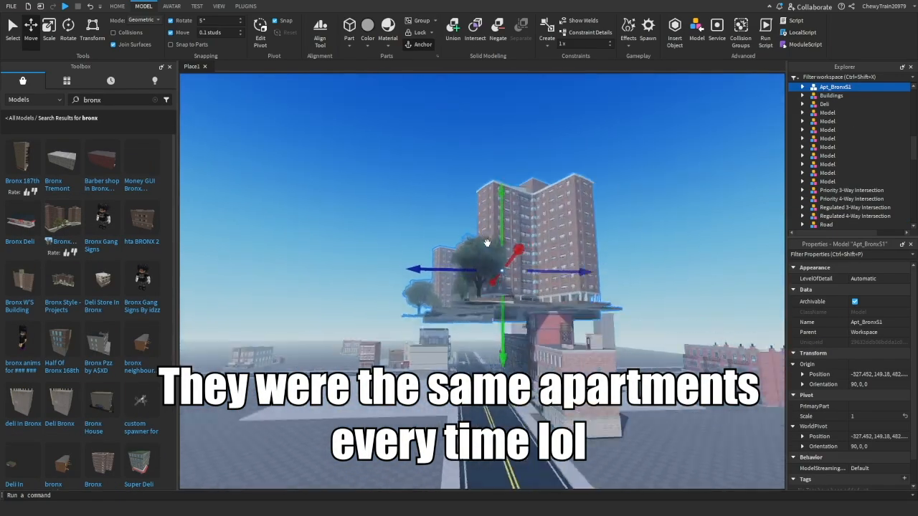
right_drag(486, 243, 488, 243)
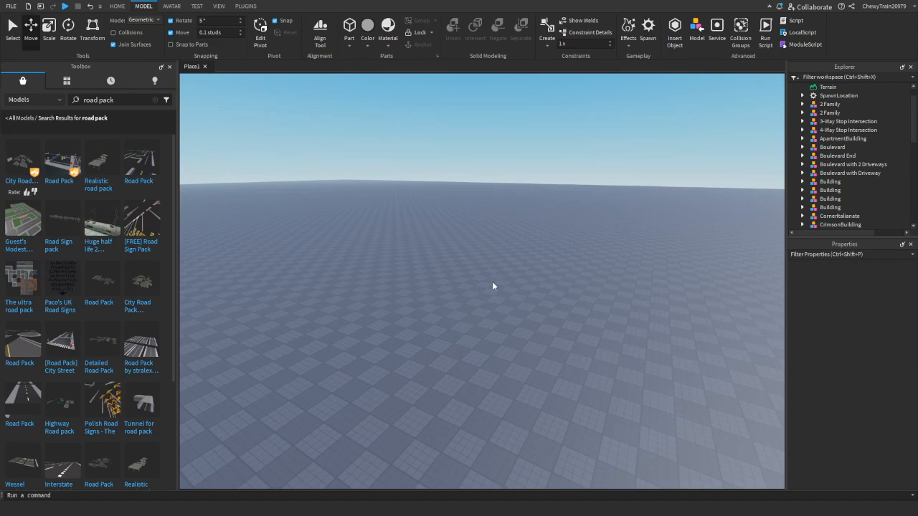
Inspect the inserted road pack pieces up close and delete them all from the place.
key(f)
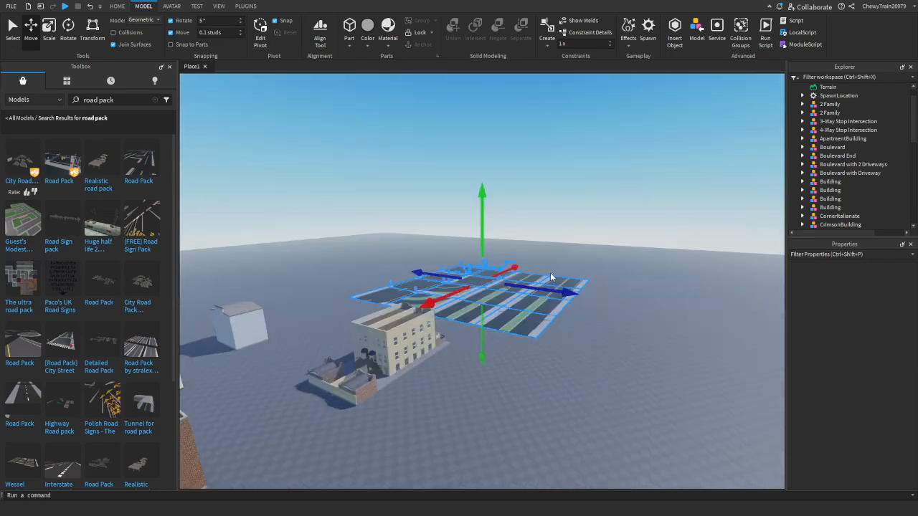
right_drag(551, 273, 495, 251)
scroll(495, 254, up, 3)
scroll(495, 253, up, 5)
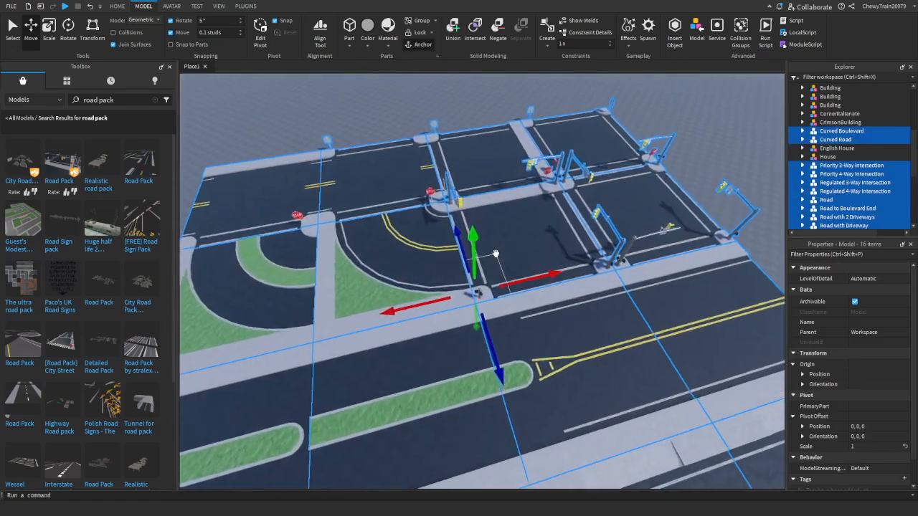
right_drag(495, 253, 496, 254)
key(w)
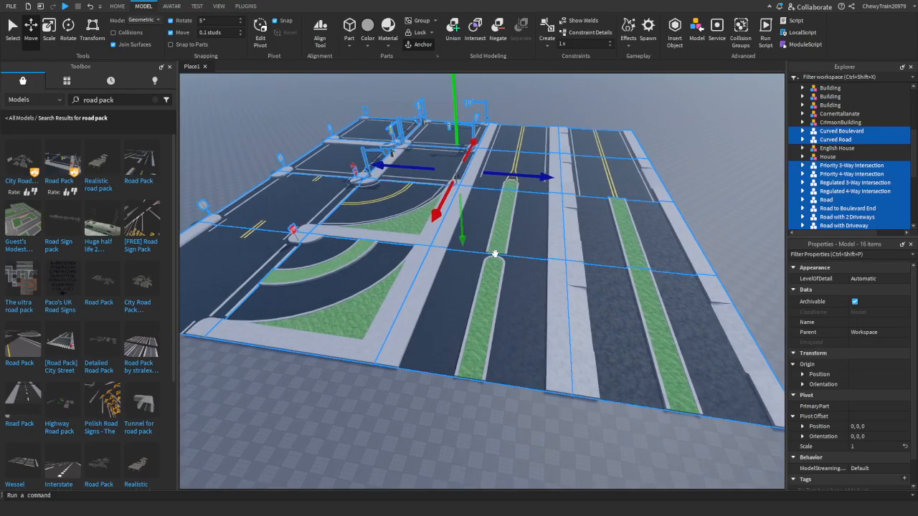
key(Delete)
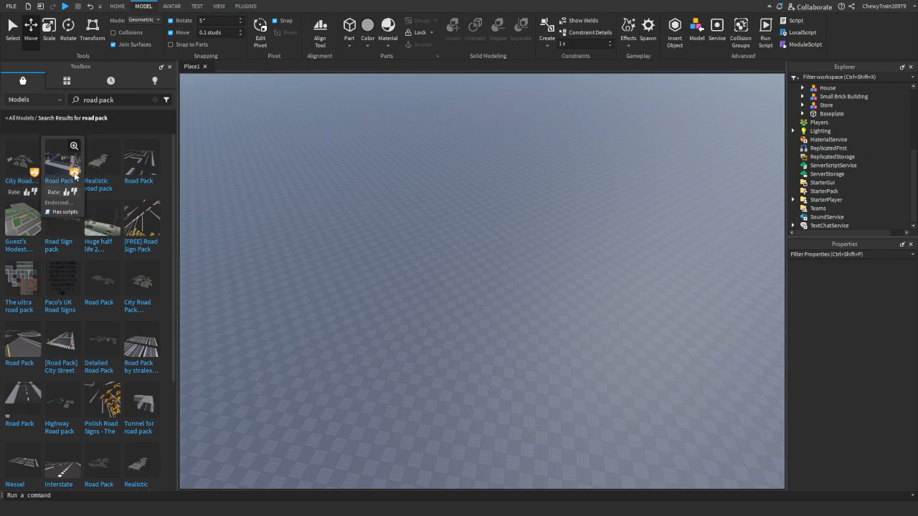
Insert the road pack with boulevards, curves and signalled intersections onto an empty area of the baseplate.
drag(89, 352, 534, 349)
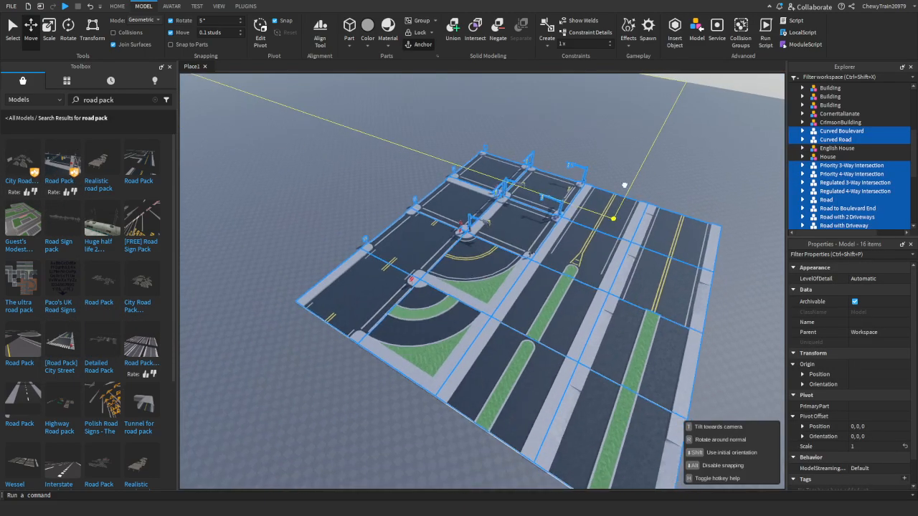
drag(625, 185, 583, 117)
key(f)
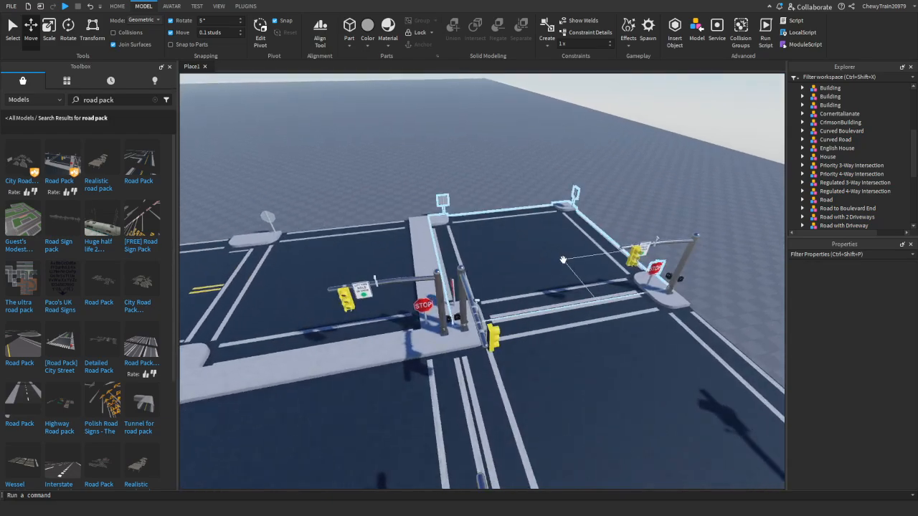
Move the Regulated 4-Way Intersection out of the road pack onto open baseplate and close the model library.
right_drag(563, 259, 529, 301)
key(w)
key(s)
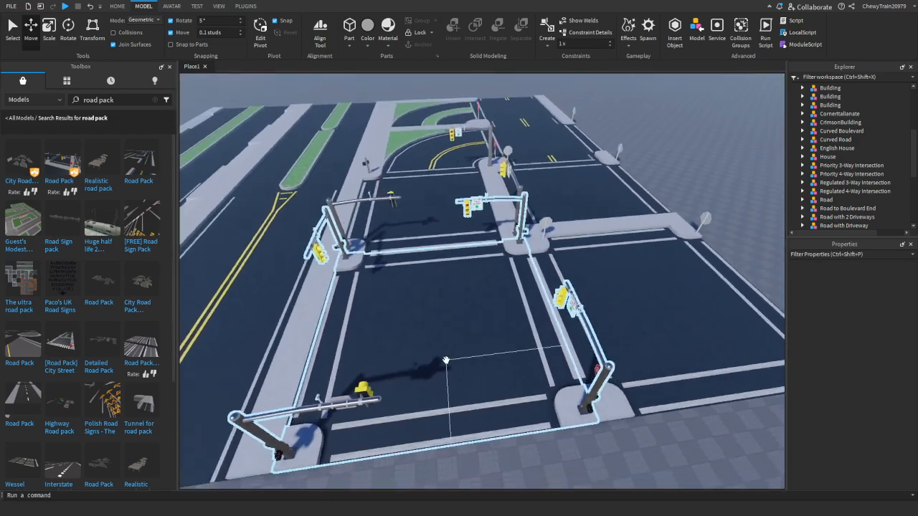
drag(445, 361, 471, 359)
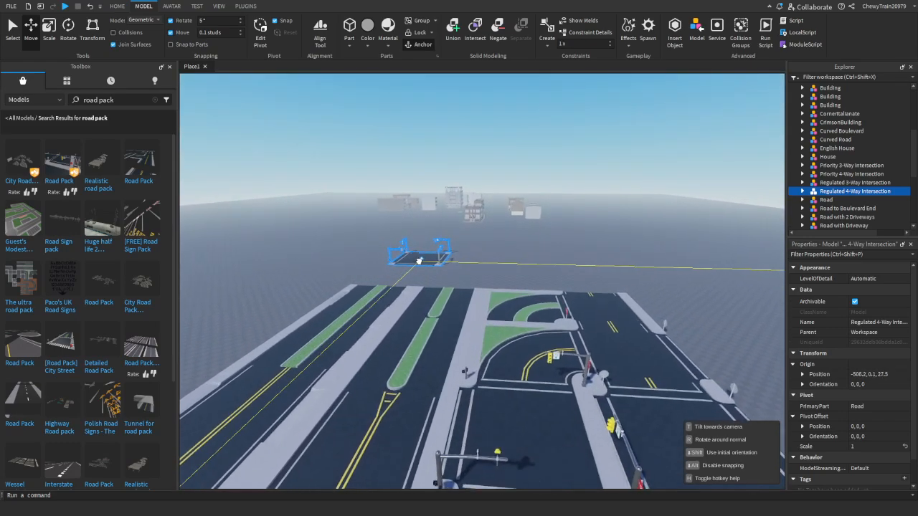
drag(439, 256, 532, 272)
click(169, 68)
Move the straight Road piece flush against one side of the 4-way intersection.
drag(445, 271, 220, 201)
right_drag(364, 188, 362, 186)
drag(362, 187, 362, 186)
right_drag(462, 163, 467, 172)
drag(469, 196, 532, 359)
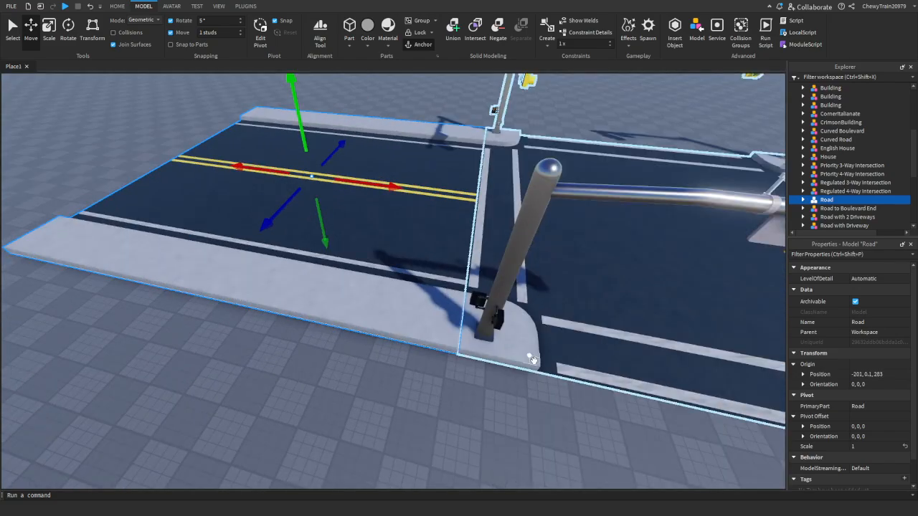
Duplicate the attached road, rotate the copy 90 degrees and align it with the intersection's adjacent side.
key(ctrl+d)
key(r)
drag(415, 324, 556, 379)
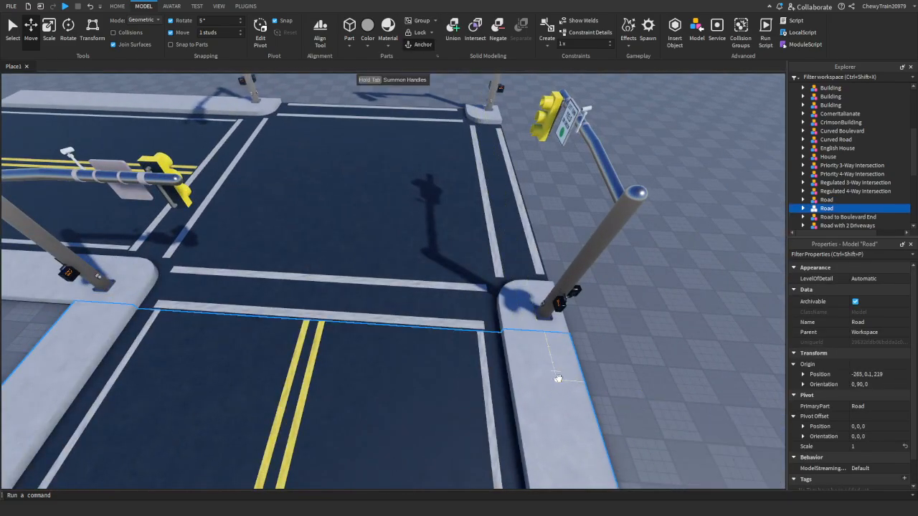
right_drag(556, 379, 464, 346)
Duplicate the road again and rotate the copy to fit the intersection's third side.
click(463, 346)
click(426, 335)
key(ctrl+d)
drag(426, 335, 576, 231)
key(r)
Duplicate and rotate one more road piece and align it with the intersection's remaining open side.
key(ctrl+d)
key(r)
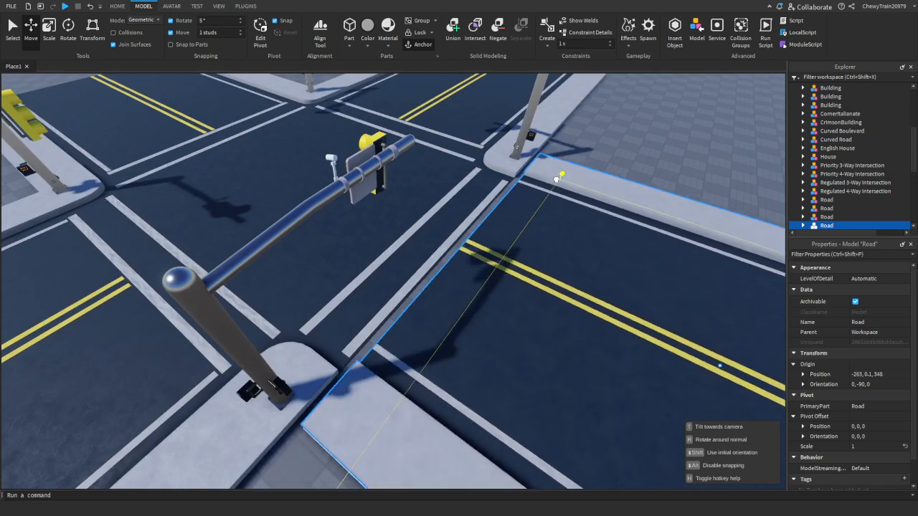
drag(556, 179, 582, 180)
click(615, 154)
right_drag(615, 154, 615, 153)
Select the 4-way intersection with its four road pieces and move the whole assembly along the blue axis.
click(409, 209)
shift+click(505, 251)
shift+click(434, 258)
shift+click(423, 315)
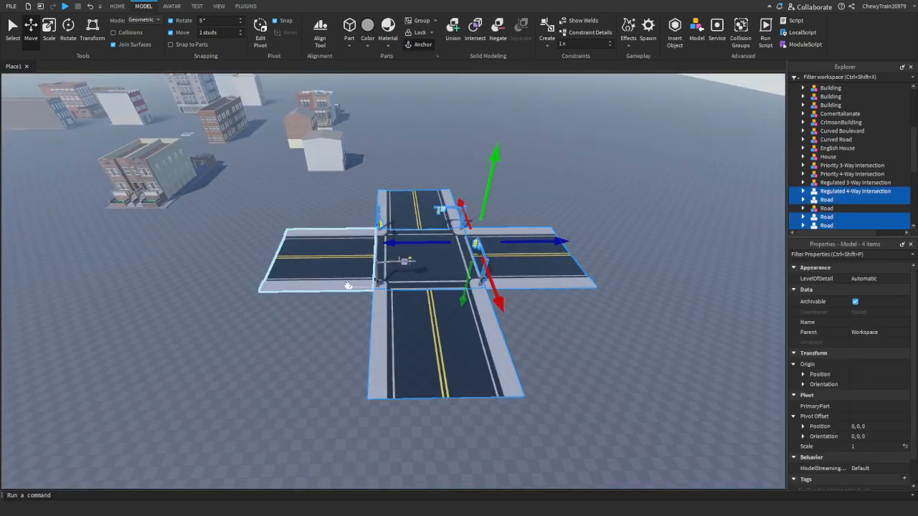
shift+click(347, 286)
drag(337, 242, 567, 243)
Extend one road arm with a duplicate placed 64 studs further out and set the move snap to 64 studs.
click(497, 300)
key(d)
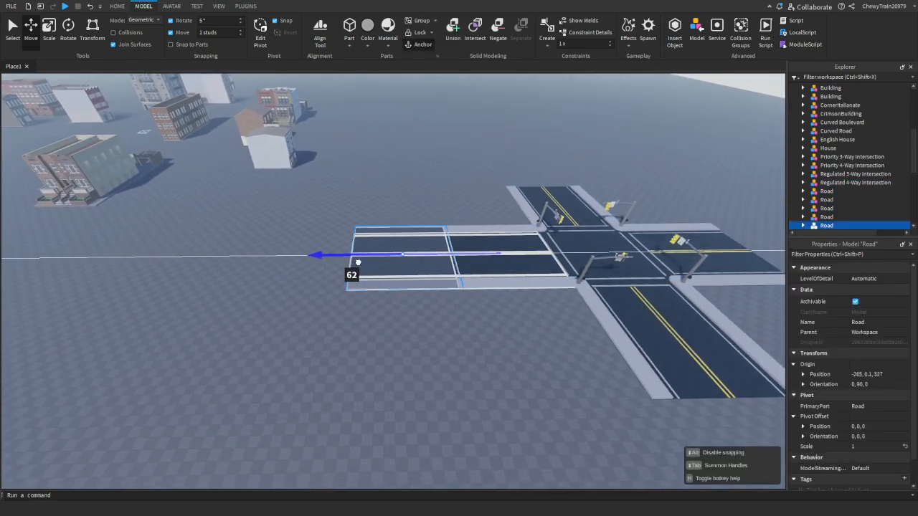
drag(358, 263, 352, 261)
text(d6)
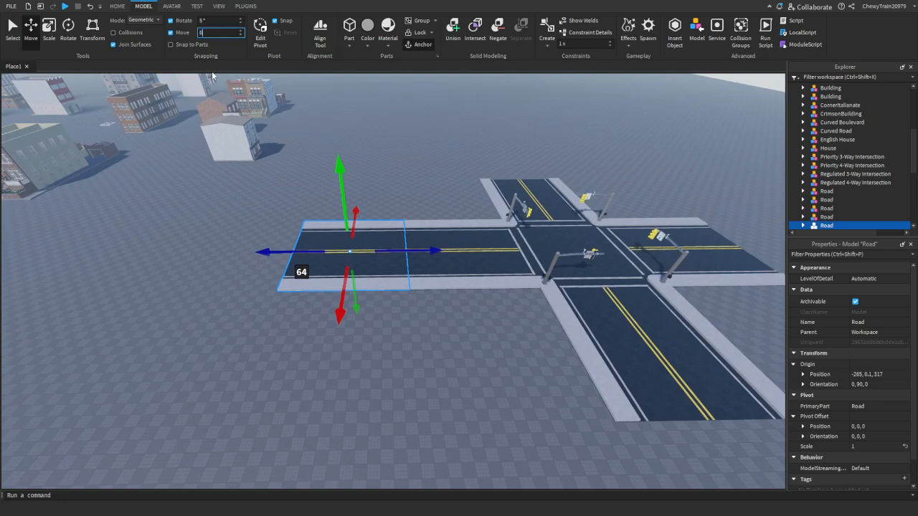
text(4)
key(Return)
Lengthen the intersection's road arms with further duplicated road pieces moved in 64-stud increments.
key(ctrl+d)
drag(426, 259, 364, 248)
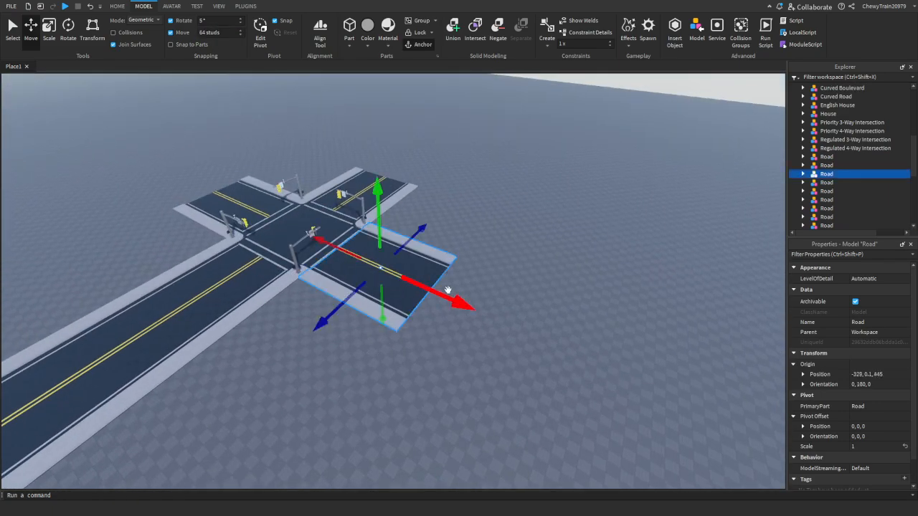
drag(461, 302, 519, 268)
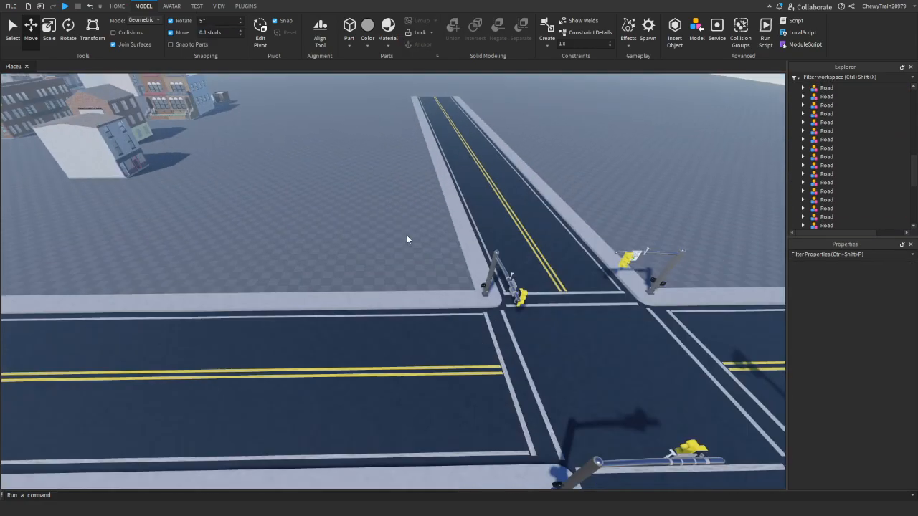
Extract a road piece's concrete strip as a separate part named Sidewalk and position it along the road's outer edge.
click(401, 325)
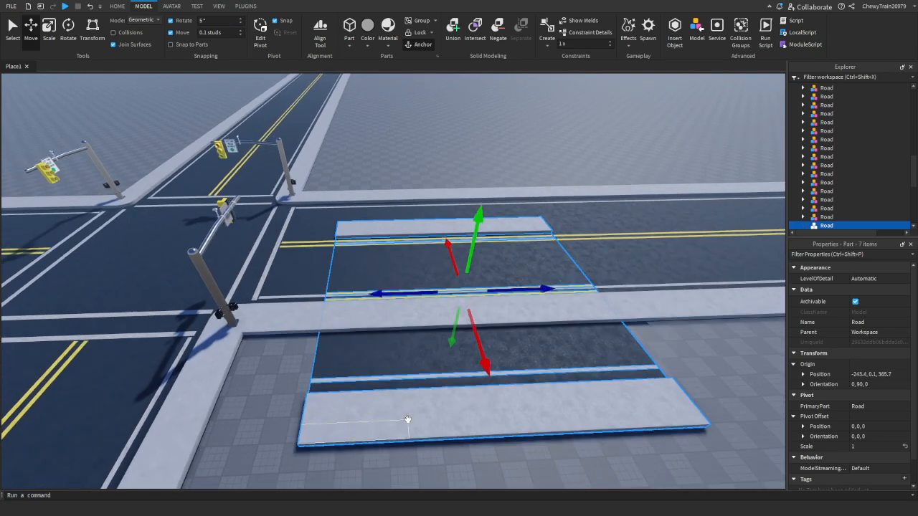
scroll(827, 182, down, 2)
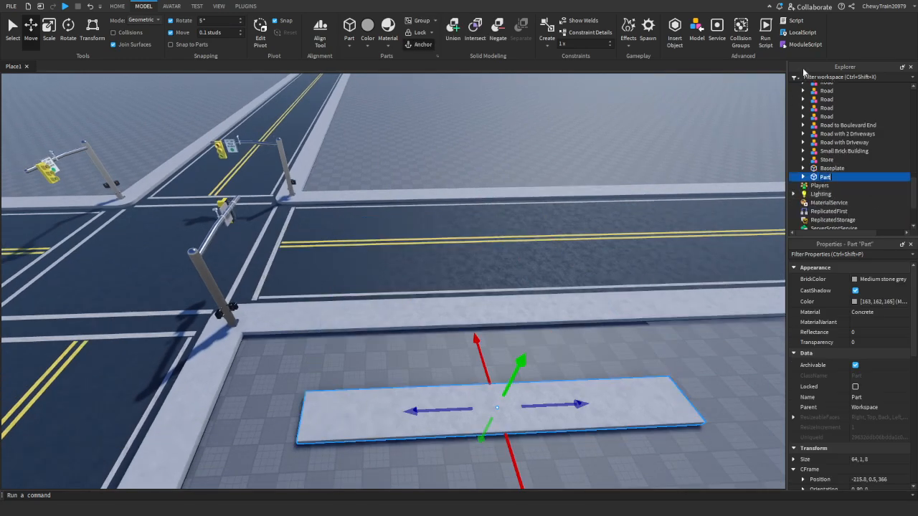
right_drag(498, 281, 497, 280)
drag(498, 281, 510, 250)
right_drag(510, 250, 510, 250)
key(ctrl+3)
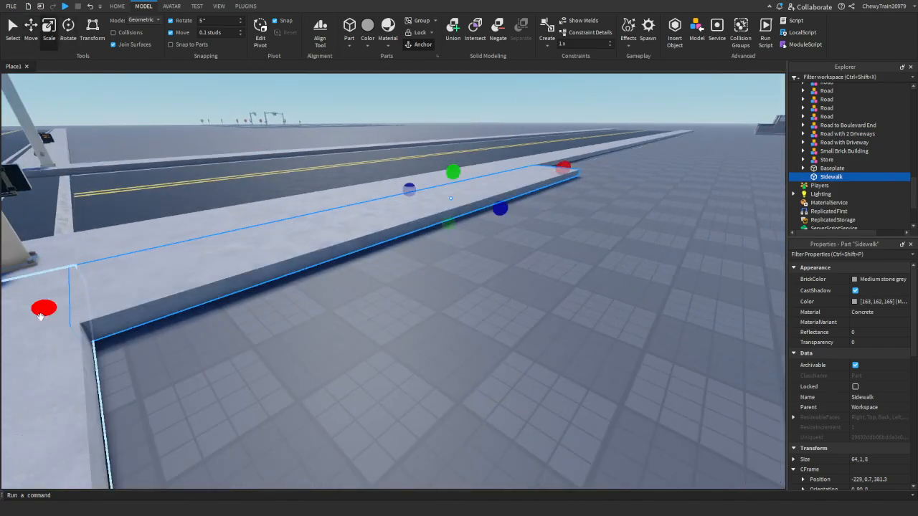
Scale the Sidewalk part into a block-sized slab of about 153 by 195 studs beside the intersection.
drag(41, 316, 62, 307)
right_drag(62, 308, 62, 308)
drag(461, 217, 470, 219)
right_drag(470, 220, 470, 218)
drag(470, 263, 469, 263)
right_drag(469, 264, 468, 262)
key(d)
drag(473, 258, 477, 256)
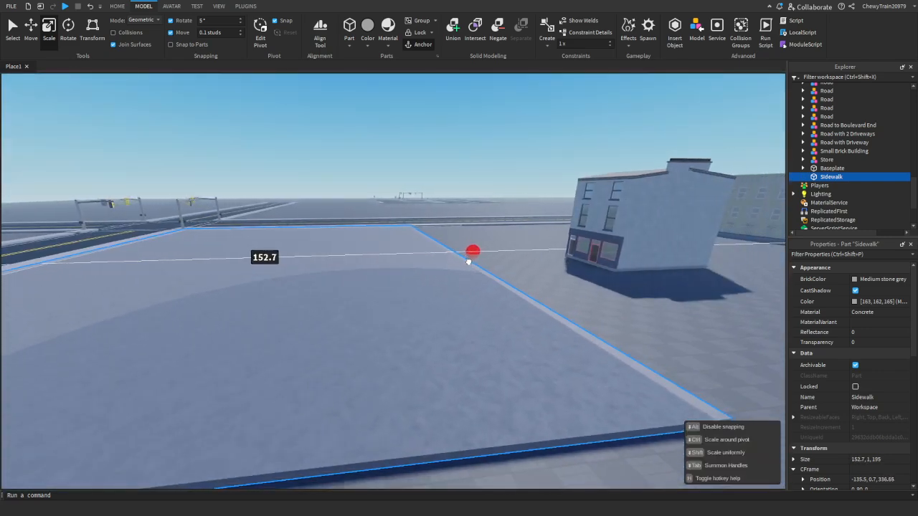
drag(468, 262, 469, 262)
Bring the brick apartment building with fire escapes onto the sidewalk slab near the intersection corner.
click(534, 271)
key(s)
right_drag(542, 252, 543, 252)
key(w)
right_drag(399, 132, 399, 135)
key(s)
drag(312, 197, 318, 198)
right_drag(318, 198, 318, 198)
key(s)
drag(318, 198, 336, 192)
drag(432, 167, 449, 171)
key(w)
right_drag(452, 248, 371, 297)
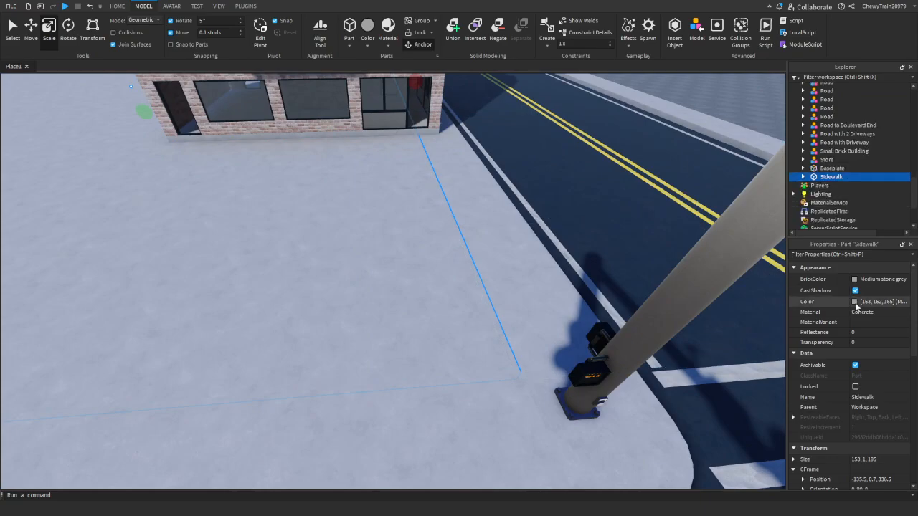
Adjust the brick apartment building's position on the slab so it faces the intersection from the corner.
right_drag(406, 180, 406, 180)
drag(406, 180, 440, 300)
key(s)
right_drag(452, 219, 490, 206)
click(490, 206)
key(s)
key(w)
drag(432, 230, 513, 255)
right_drag(554, 217, 555, 217)
click(576, 188)
key(s)
right_drag(576, 188, 576, 188)
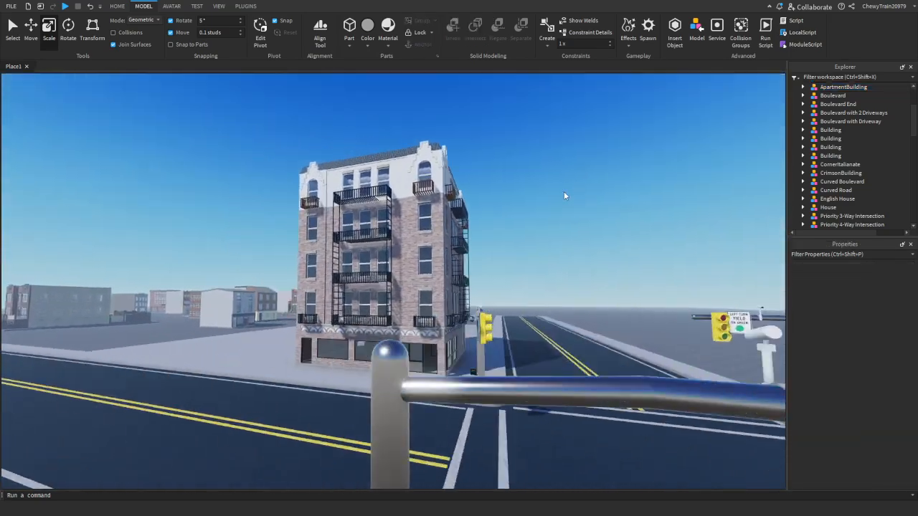
Place the three-storey Building model on the slab directly beside the corner apartment building.
key(w)
right_drag(482, 179, 484, 180)
key(w)
drag(599, 337, 538, 384)
right_drag(538, 385, 538, 385)
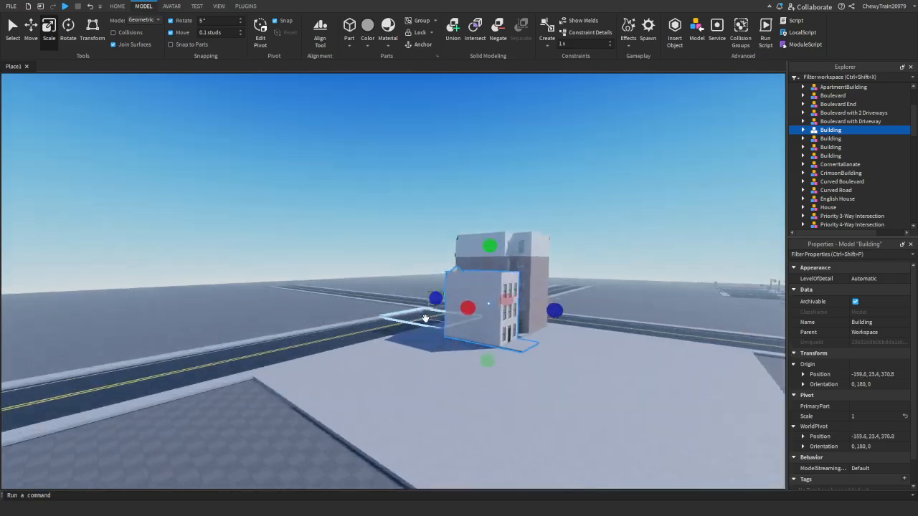
key(w)
right_drag(425, 319, 424, 318)
drag(424, 318, 358, 385)
key(s)
right_drag(600, 202, 614, 188)
click(607, 193)
Move the CrimsonBuilding onto the slab and line its front up with the neighbouring Building model.
key(w)
key(w)
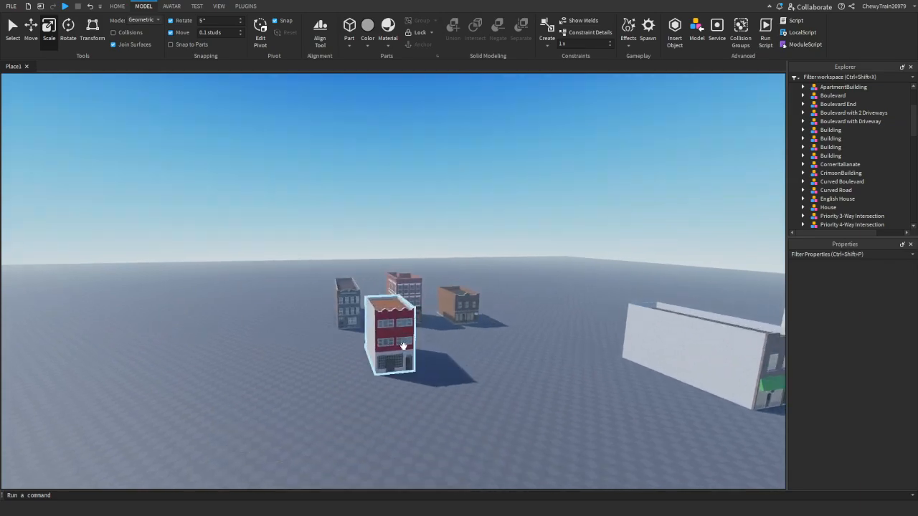
drag(404, 349, 393, 350)
right_drag(394, 349, 394, 349)
drag(513, 300, 510, 280)
key(w)
right_drag(510, 278, 510, 278)
drag(469, 315, 390, 369)
right_drag(461, 316, 461, 316)
click(545, 232)
key(w)
right_drag(545, 232, 545, 232)
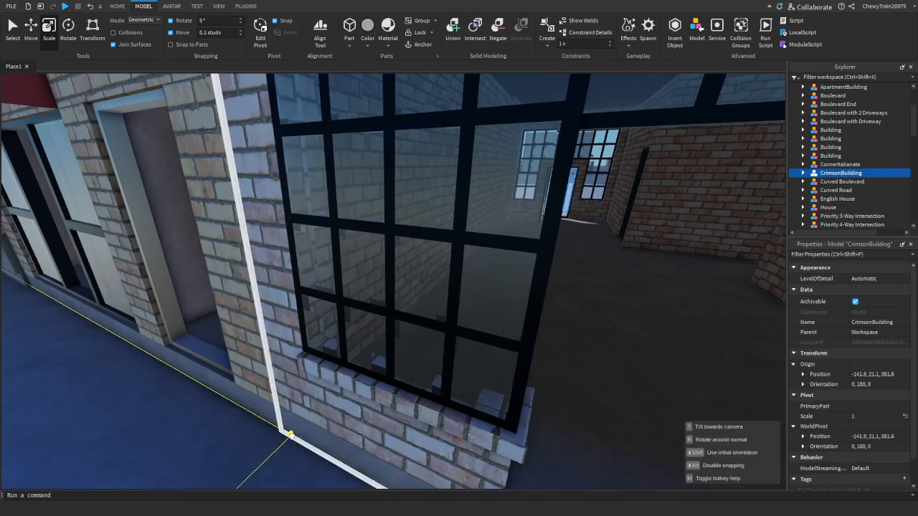
drag(291, 434, 290, 434)
key(s)
Move the Store model onto the slab beside the CrimsonBuilding and rotate it a quarter turn.
right_drag(534, 278, 534, 278)
key(w)
right_drag(576, 167, 577, 175)
drag(474, 345, 433, 387)
right_drag(433, 388, 433, 388)
drag(357, 343, 351, 242)
key(r)
right_drag(350, 242, 350, 242)
key(w)
right_drag(494, 350, 495, 350)
drag(494, 350, 443, 329)
right_drag(443, 329, 444, 329)
key(w)
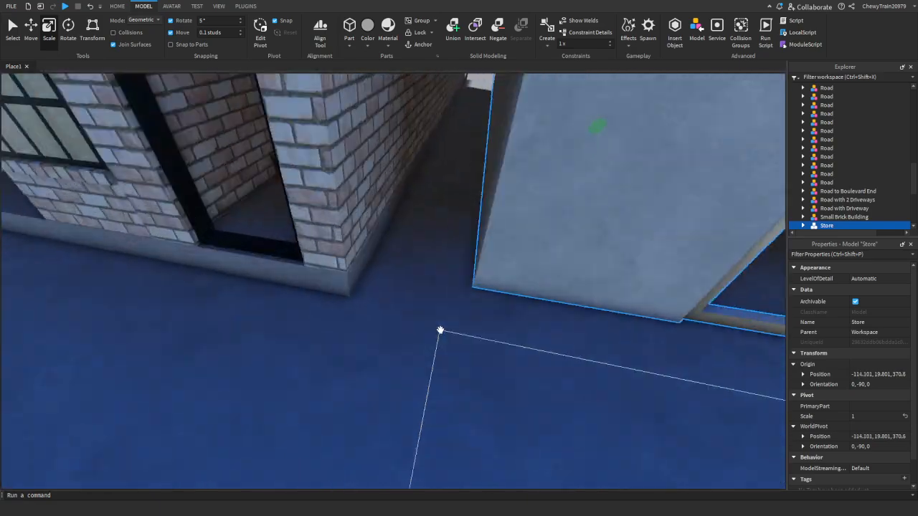
drag(495, 291, 326, 308)
key(s)
click(470, 248)
Rotate the Store to face the road and align it against the CrimsonBuilding's side wall.
right_drag(470, 248, 469, 247)
key(w)
drag(380, 287, 332, 267)
key(r)
key(r)
right_drag(332, 266, 332, 266)
key(w)
drag(416, 340, 310, 299)
key(w)
key(w)
right_drag(289, 307, 288, 309)
drag(451, 328, 446, 327)
key(s)
right_drag(445, 327, 445, 328)
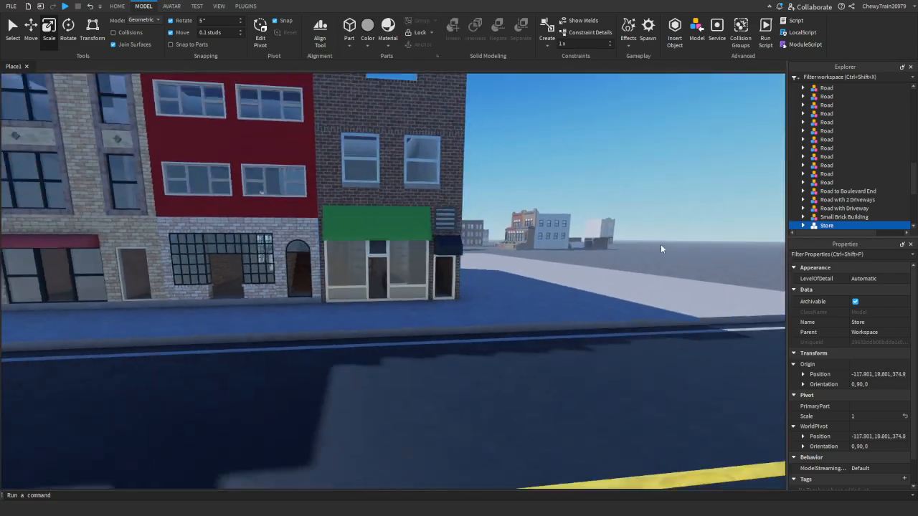
click(662, 246)
Delete the English House model from the library buildings.
right_drag(662, 246, 661, 229)
key(d)
key(w)
key(w)
right_drag(421, 213, 421, 213)
drag(365, 244, 386, 289)
right_drag(385, 290, 385, 289)
drag(385, 289, 398, 268)
right_drag(397, 268, 403, 273)
key(w)
right_drag(478, 316, 482, 294)
key(s)
key(Delete)
Carry another white-walled Building model from the library buildings over to the city block.
key(w)
right_drag(514, 254, 514, 254)
key(w)
drag(503, 298, 428, 356)
right_drag(428, 357, 428, 357)
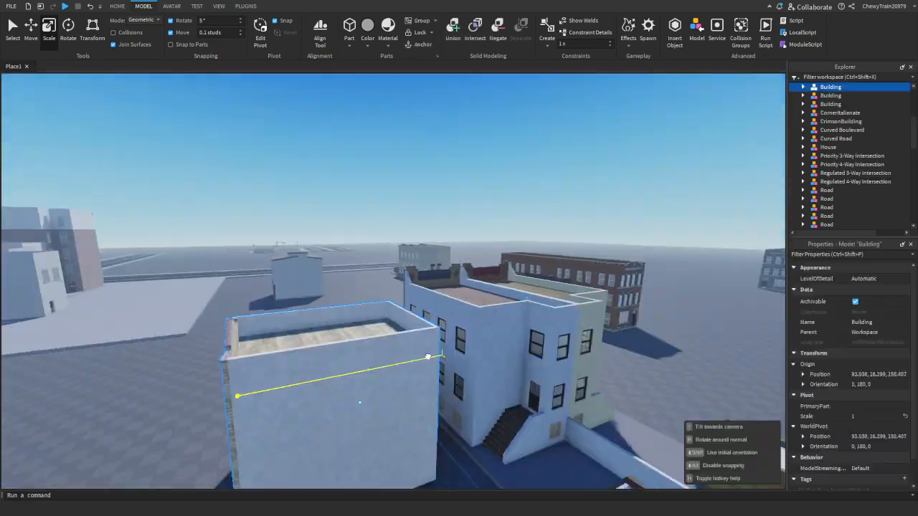
drag(217, 293, 215, 285)
key(w)
right_drag(215, 285, 215, 285)
drag(309, 308, 314, 378)
key(w)
right_drag(315, 339, 314, 378)
drag(314, 377, 364, 375)
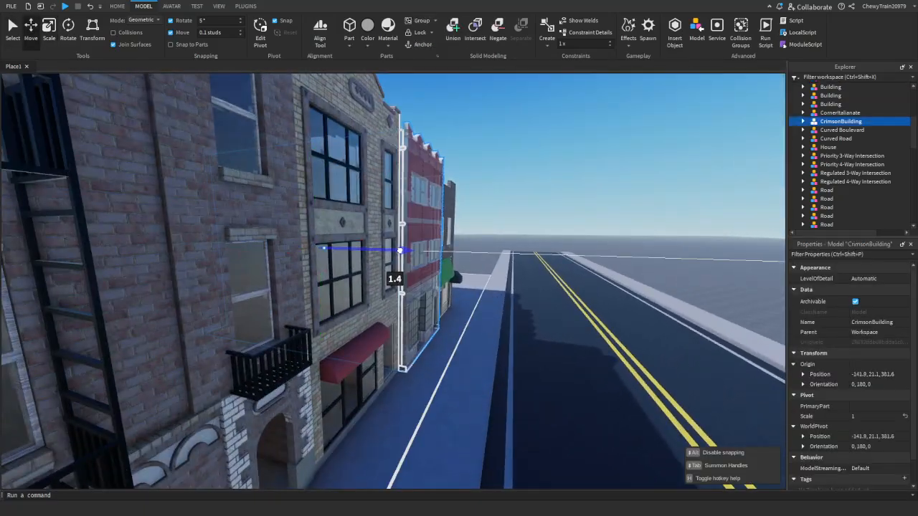
Shift the CrimsonBuilding along the blue axis to fit it between its neighbours in the street row.
drag(400, 251, 380, 239)
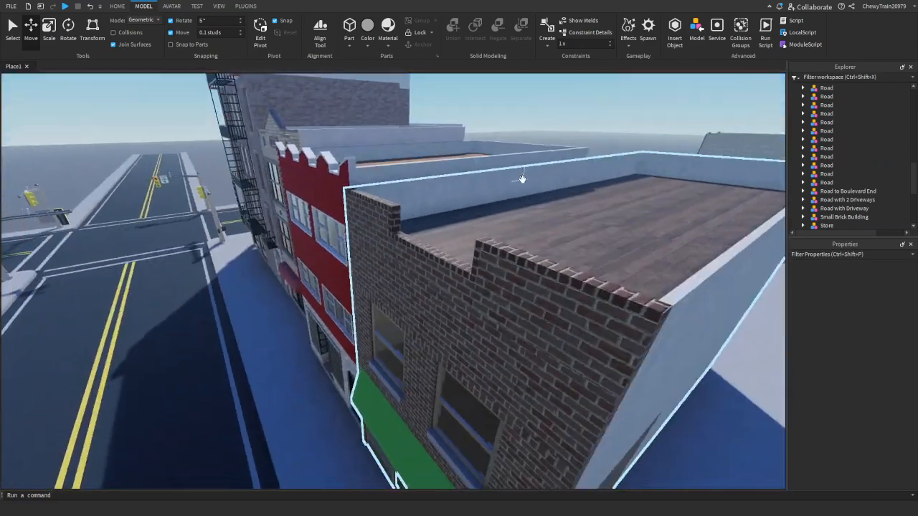
click(545, 332)
right_drag(572, 242, 577, 221)
key(w)
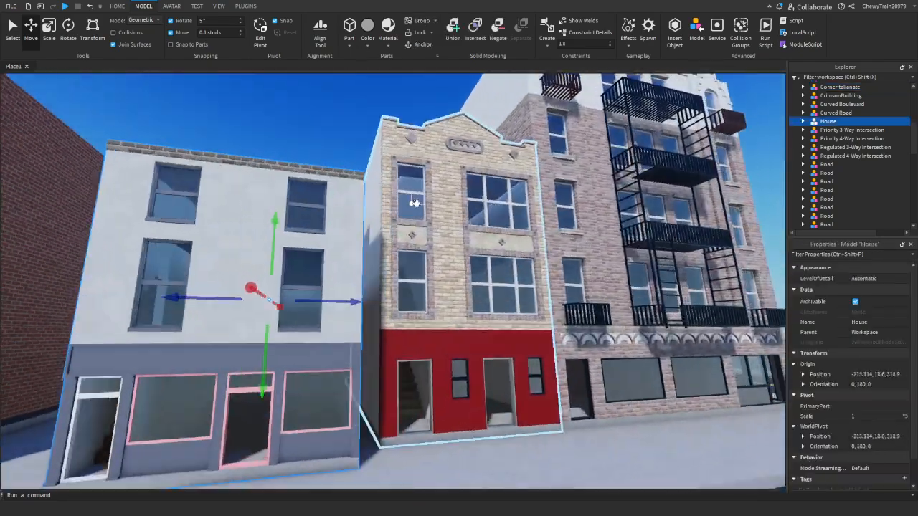
key(w)
right_drag(414, 203, 415, 203)
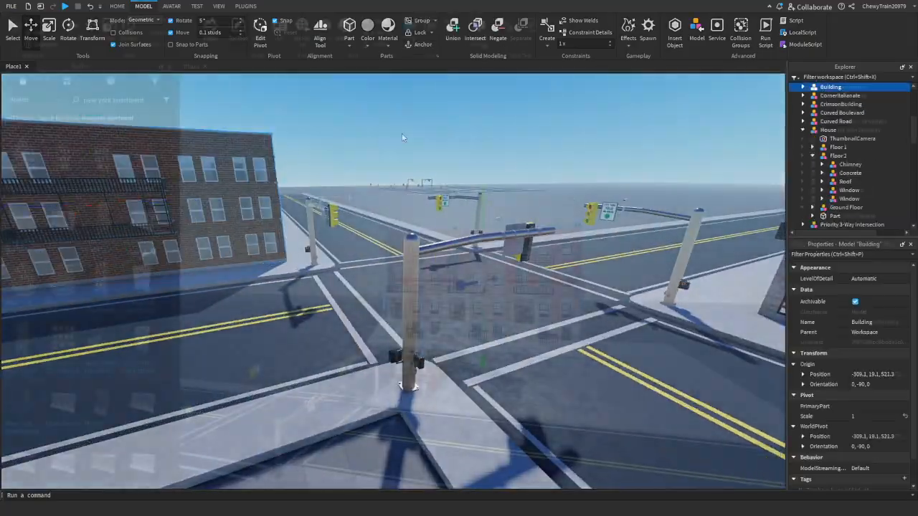
key(w)
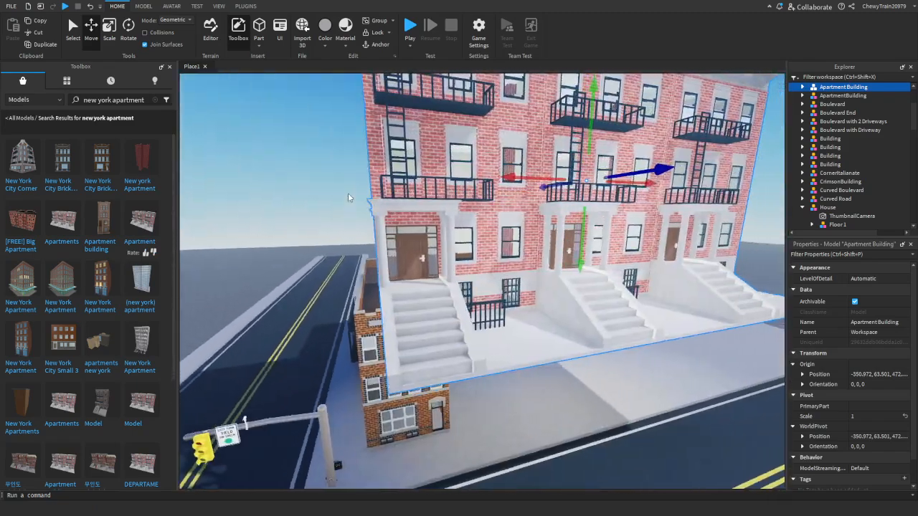
Filter the workspace objects by "light" and delete the three PointLights from the inserted Apartment Building.
key(w)
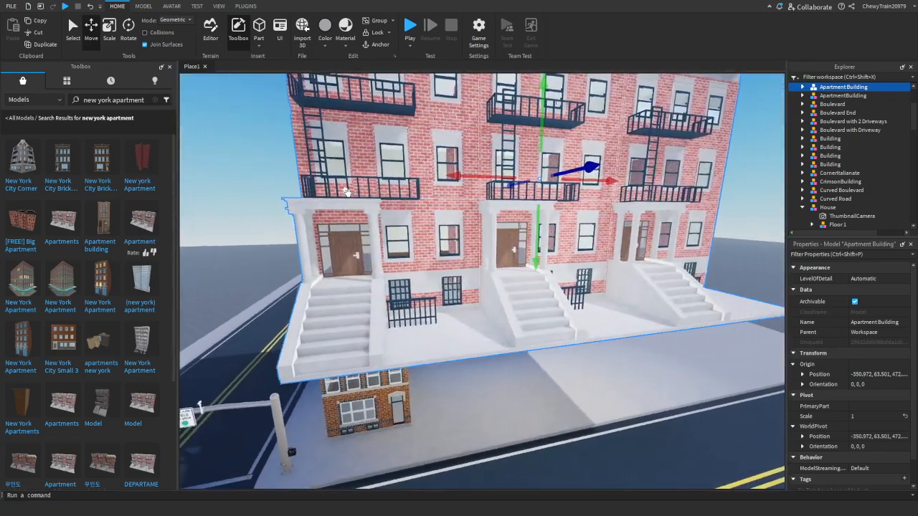
key(d)
key(s)
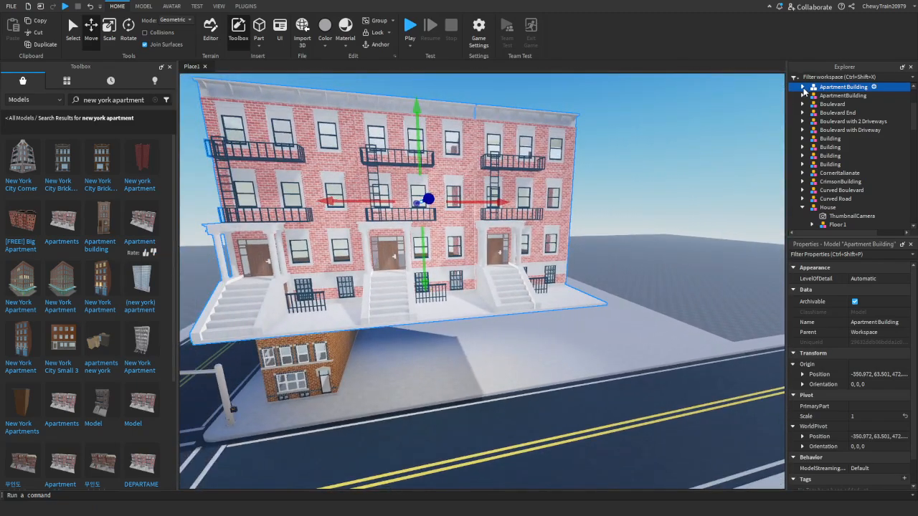
scroll(833, 104, down, 3)
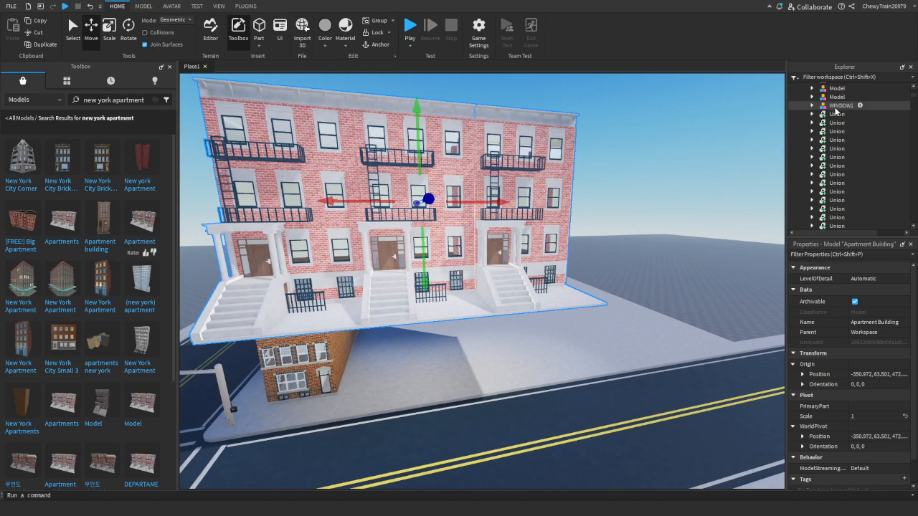
scroll(836, 112, down, 1)
click(830, 76)
text(light)
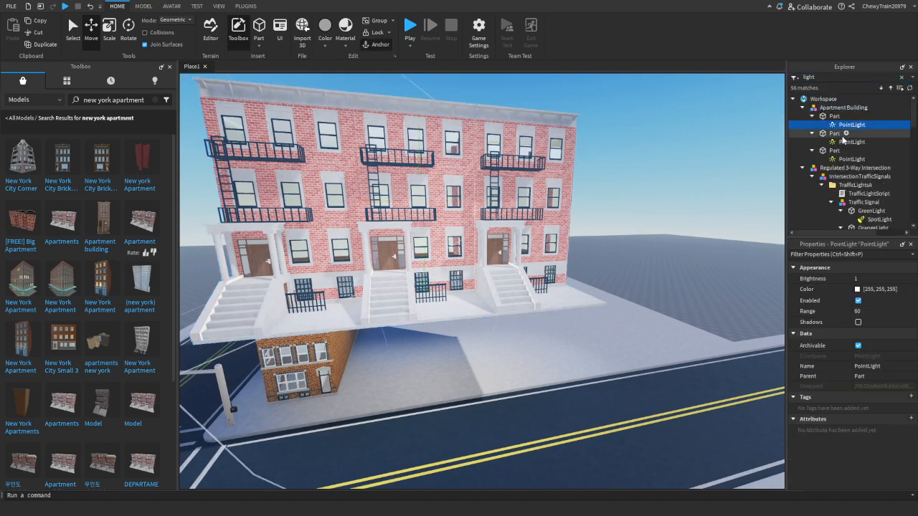
key(Delete)
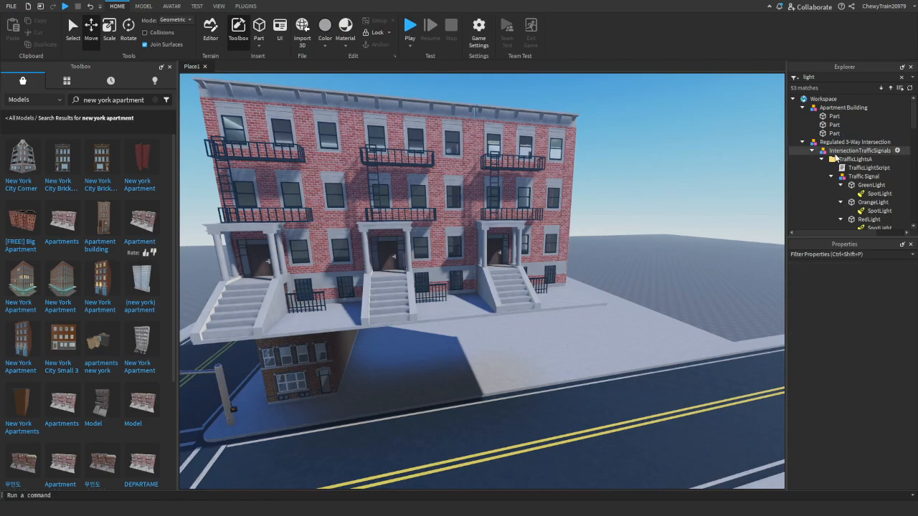
Try placing the red-brick Apartment Building on the sidewalk slab beside the small brick corner building.
drag(546, 269, 485, 329)
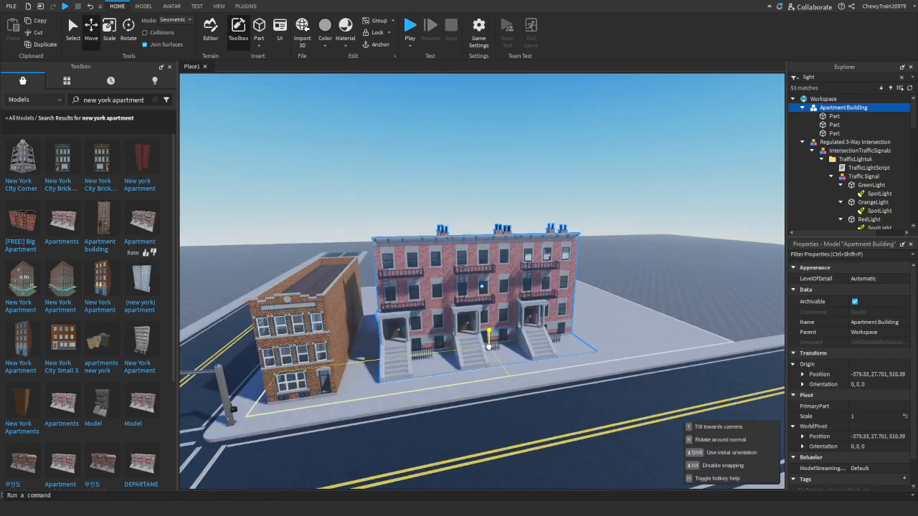
scroll(464, 307, up, 6)
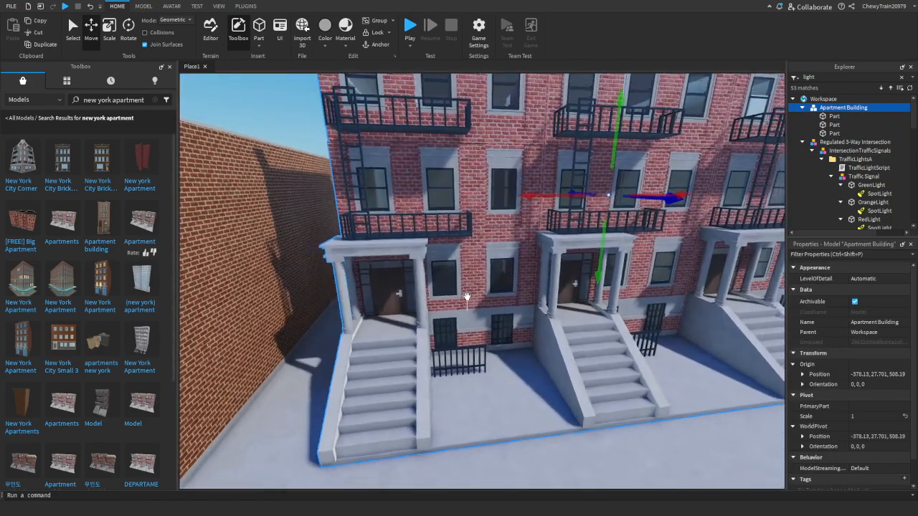
scroll(467, 298, down, 2)
scroll(466, 296, down, 3)
key(a)
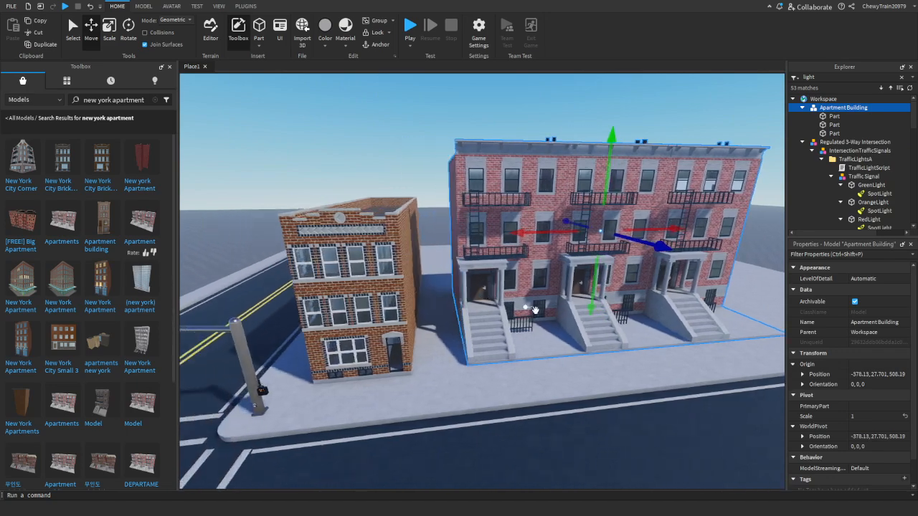
Move the Apartment Building off the block and out onto the open baseplate.
click(437, 156)
key(d)
drag(380, 287, 587, 224)
scroll(631, 201, up, 3)
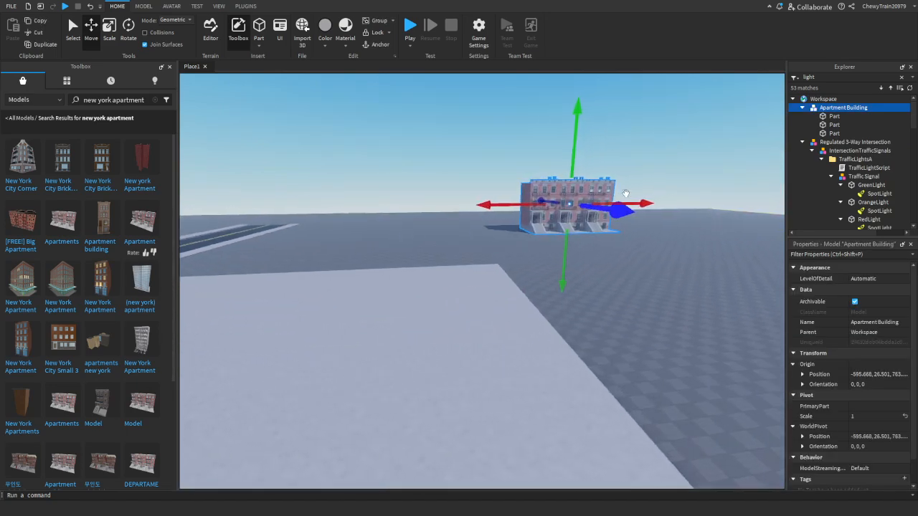
Insert the untextured grey New York Apartment model and inspect it from the front and side.
click(141, 352)
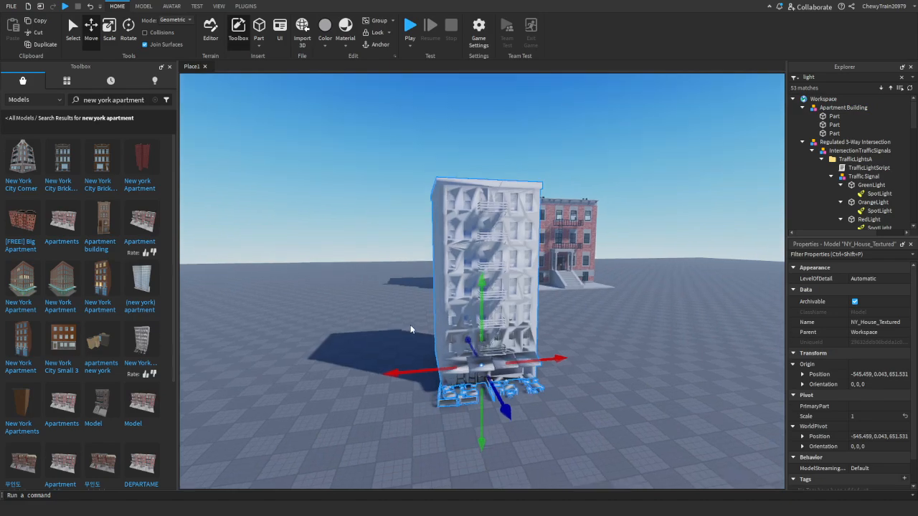
click(394, 327)
key(w)
right_drag(394, 328, 394, 328)
key(s)
key(s)
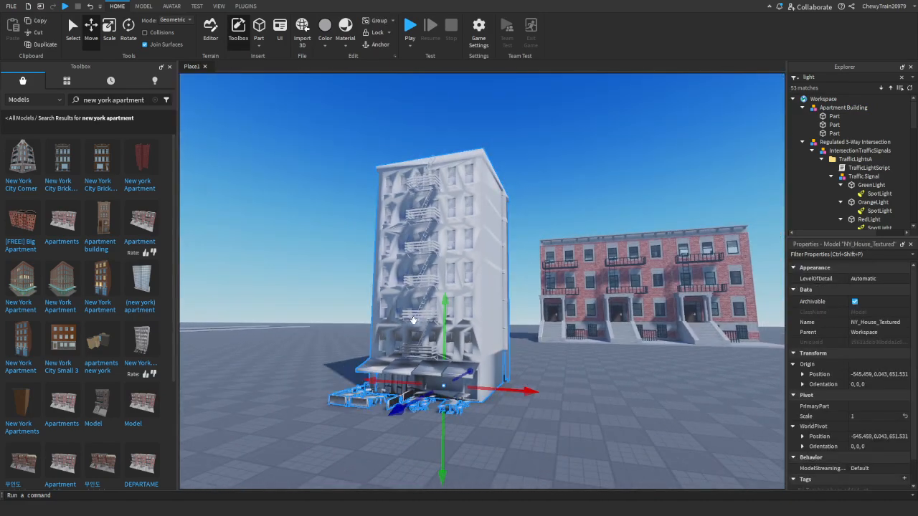
Insert the brick New York Apartment model with the green street canopy and focus on its ground floor.
click(63, 282)
key(f)
right_drag(407, 320, 435, 352)
key(w)
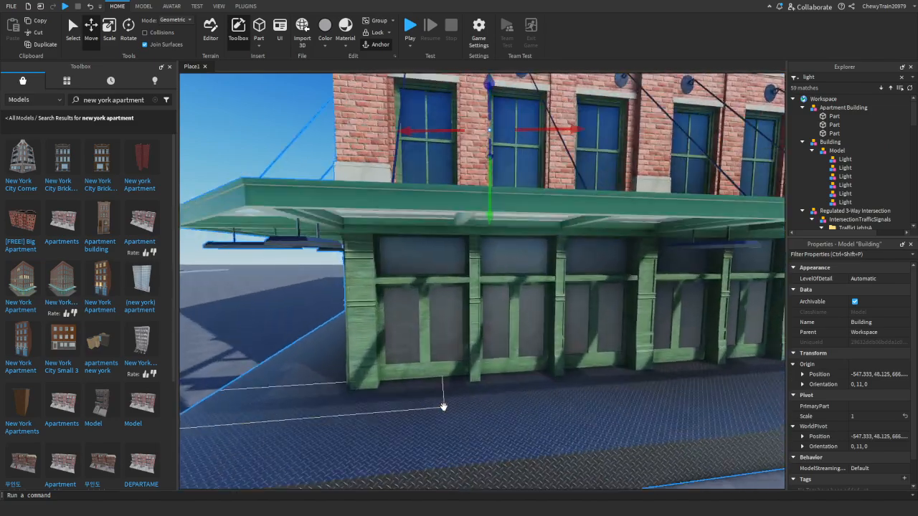
Clear the Explorer filter and look over the green-canopied brick apartment from different angles.
right_drag(442, 406, 444, 406)
click(901, 77)
click(640, 297)
key(s)
right_drag(640, 297, 640, 297)
key(d)
click(602, 307)
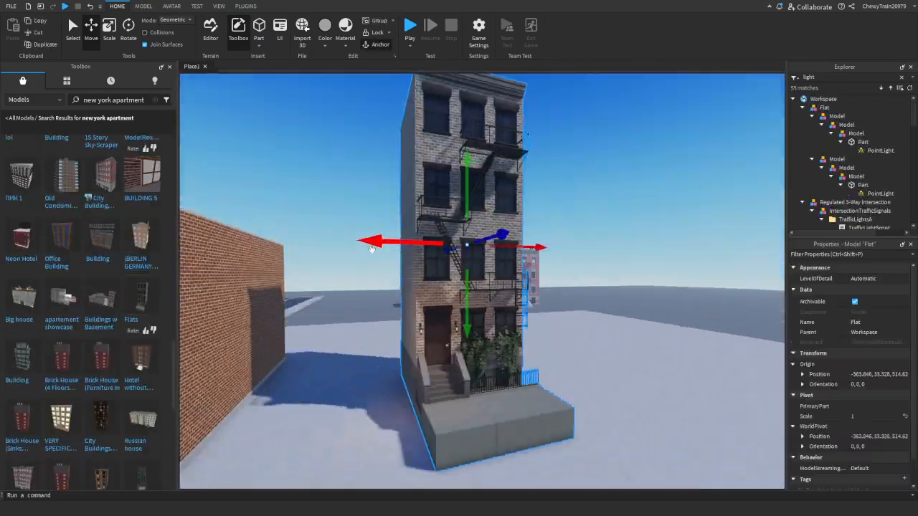
Ungroup the Flat model and delete its concrete front slab and the wall lamps beside the door.
key(ctrl+u)
click(433, 443)
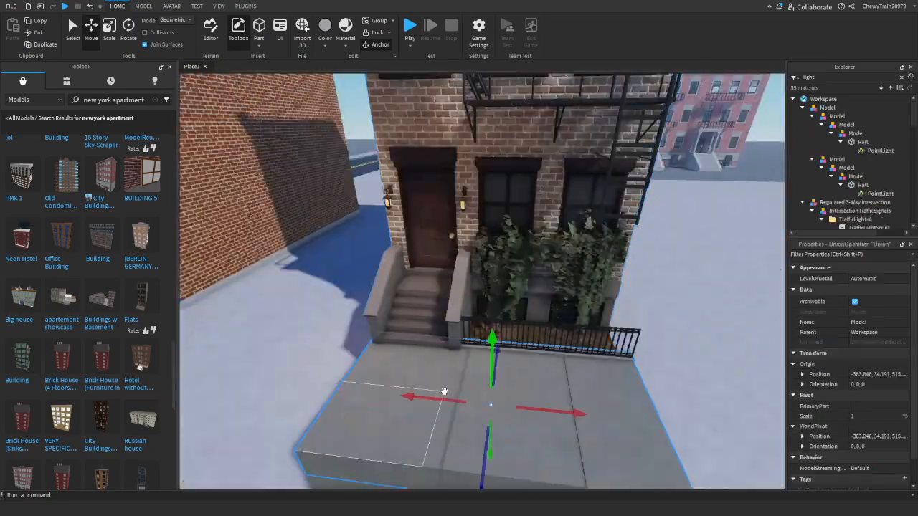
key(Delete)
ctrl+click(385, 200)
key(ctrl+g)
key(Delete)
Ungroup the remaining brick townhouse model and select several of its separate pieces together.
click(465, 352)
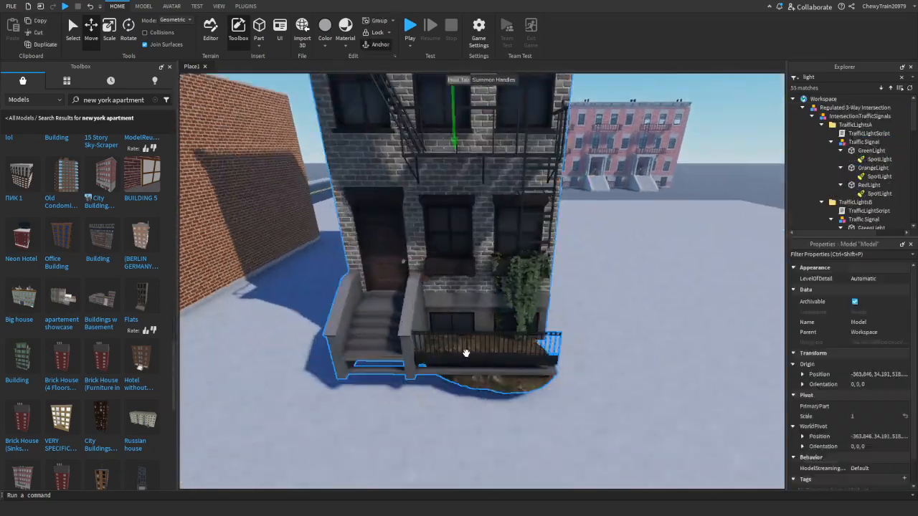
key(ctrl+u)
ctrl+click(422, 250)
ctrl+click(474, 180)
ctrl+click(309, 216)
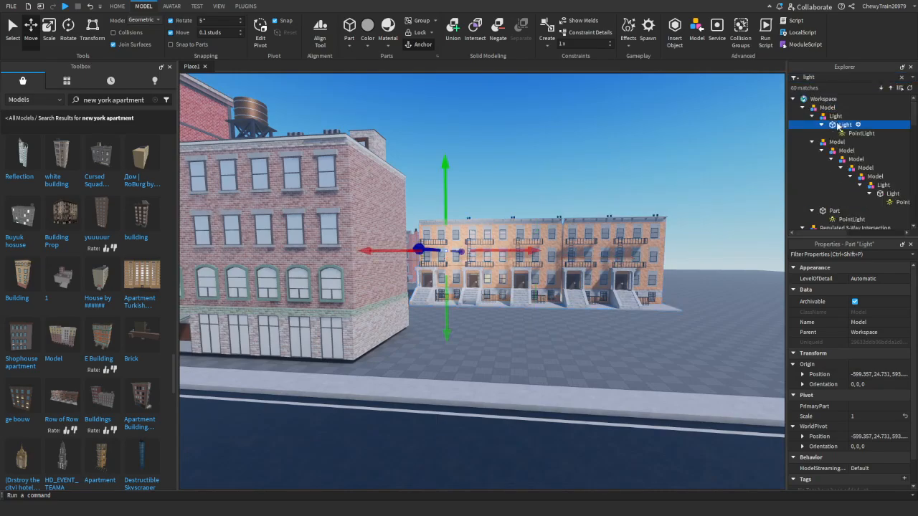
Remove the point lights from the light parts of the inserted orange-brick row houses.
click(833, 194)
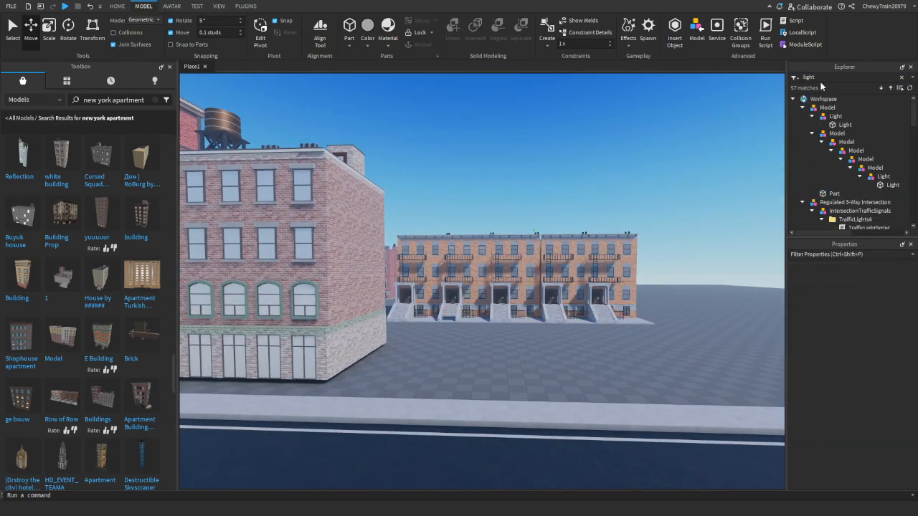
click(532, 207)
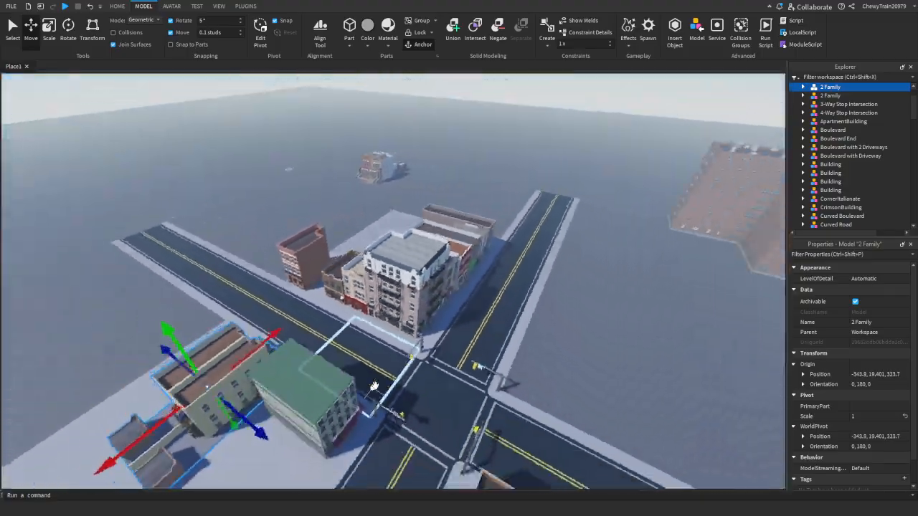
Place the 2 Family house on the sidewalk and line up copies of it, using a 50-stud and a 48-stud move increment.
drag(154, 380, 448, 234)
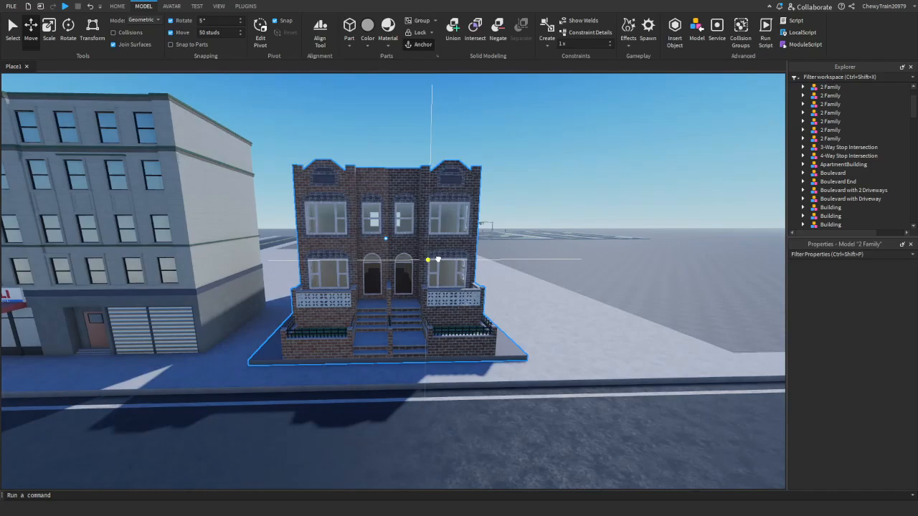
drag(366, 238, 584, 237)
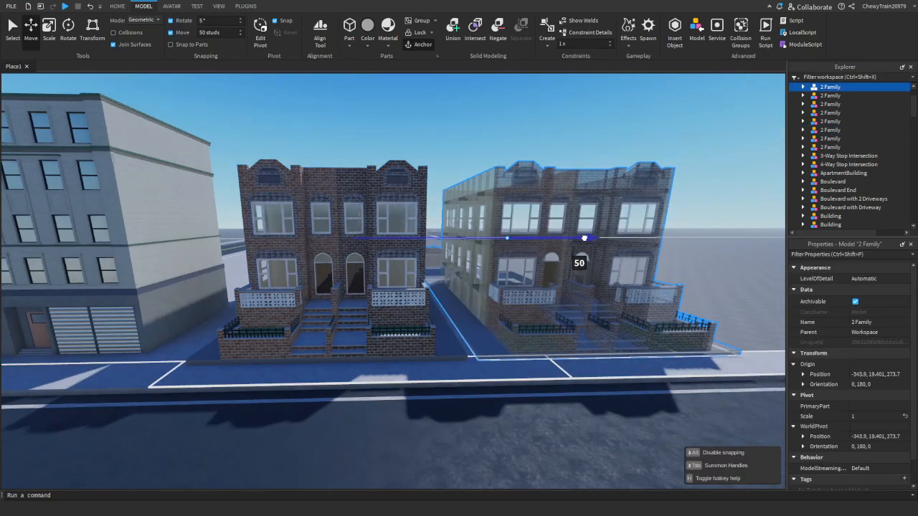
click(224, 33)
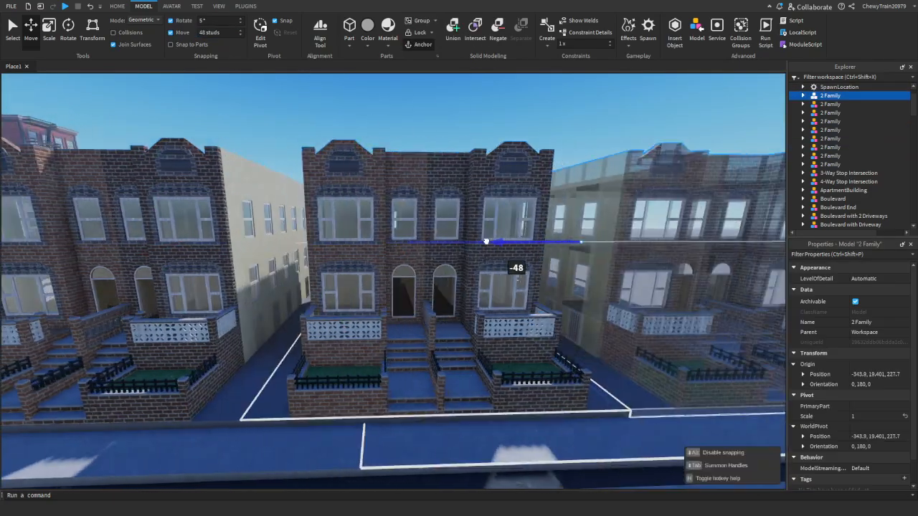
drag(492, 242, 505, 237)
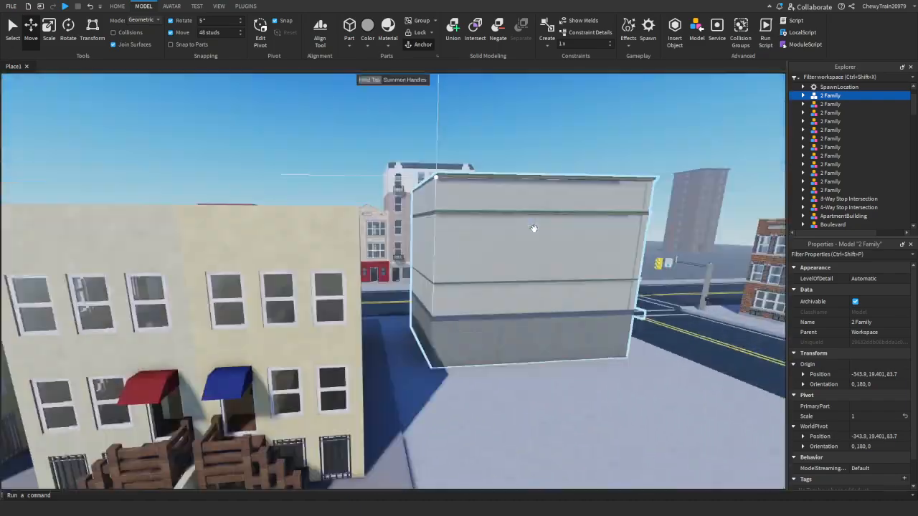
Delete the selected pieces of the orange-brick row houses next to the red-brick corner building.
ctrl+click(536, 240)
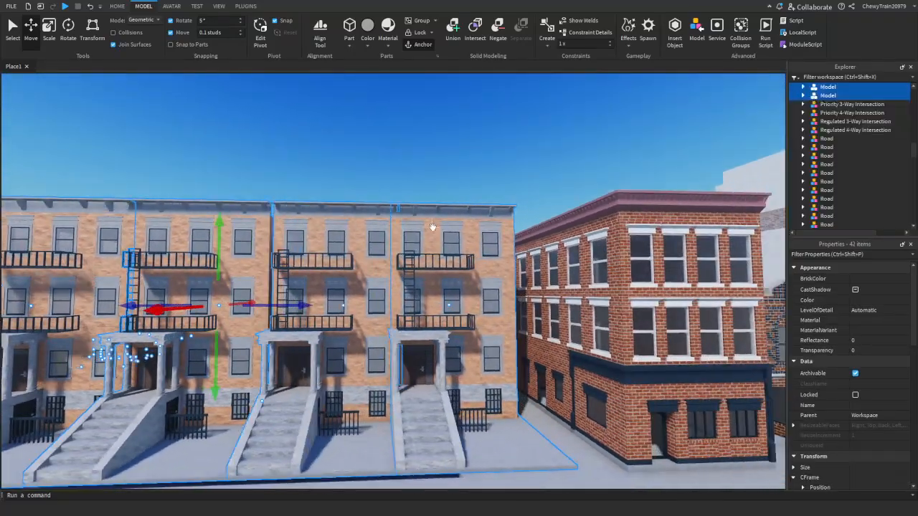
key(Delete)
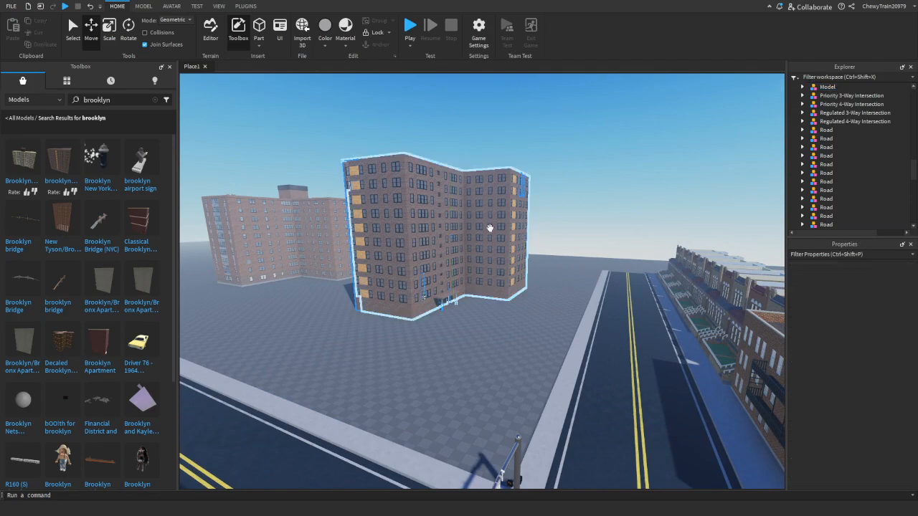
Insert the Decaled Brooklyn and Classical Brooklyn models and place the three-storey stoop building at the end of the shop row.
click(66, 348)
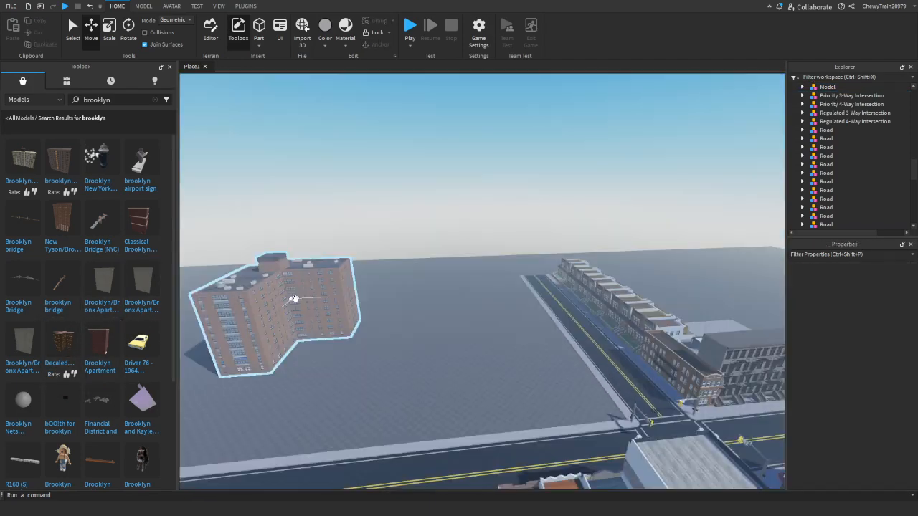
click(139, 221)
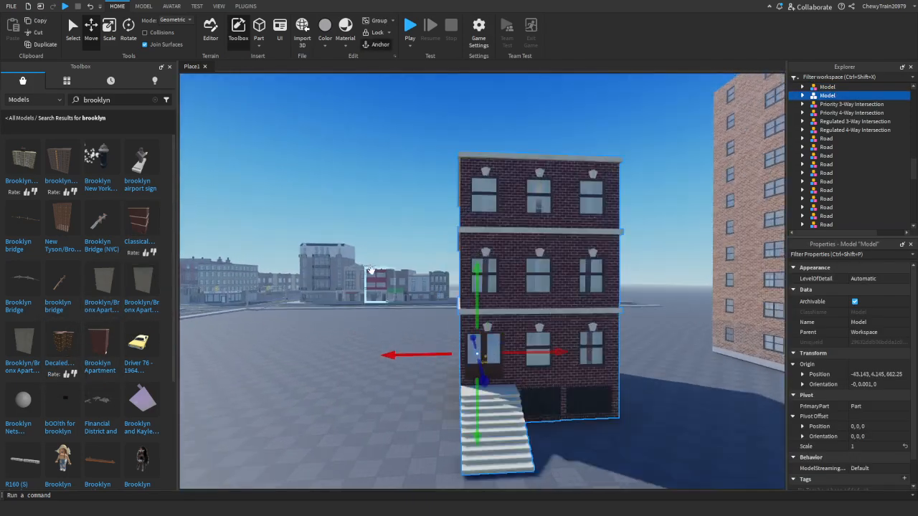
scroll(371, 270, up, 5)
drag(687, 375, 345, 332)
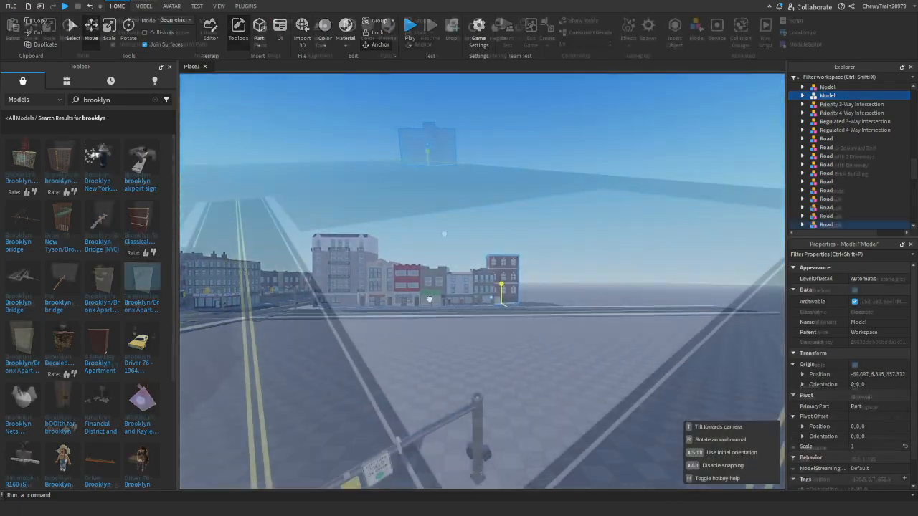
Place the large brick apartment tower on the empty corner block and align it with the sidewalk at the intersection.
drag(420, 180, 551, 217)
scroll(551, 217, down, 5)
right_drag(552, 246, 545, 301)
click(33, 27)
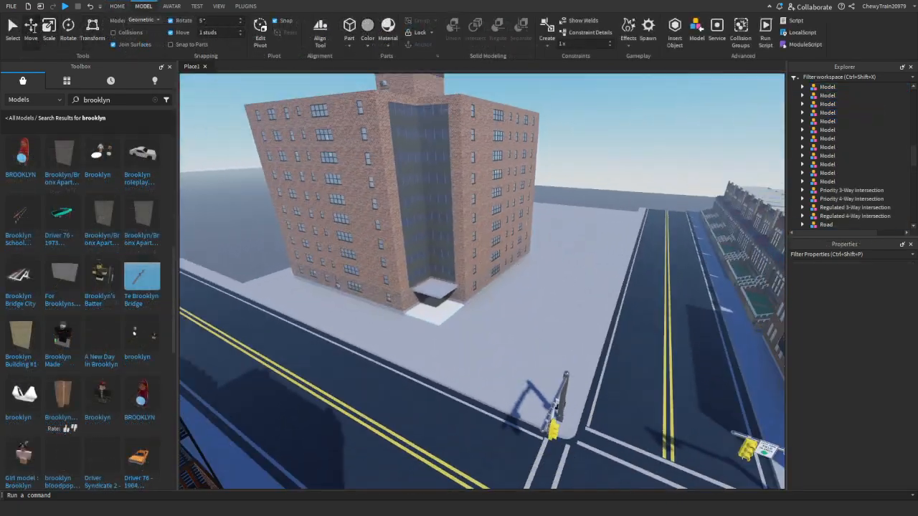
drag(466, 362, 463, 357)
scroll(442, 284, down, 4)
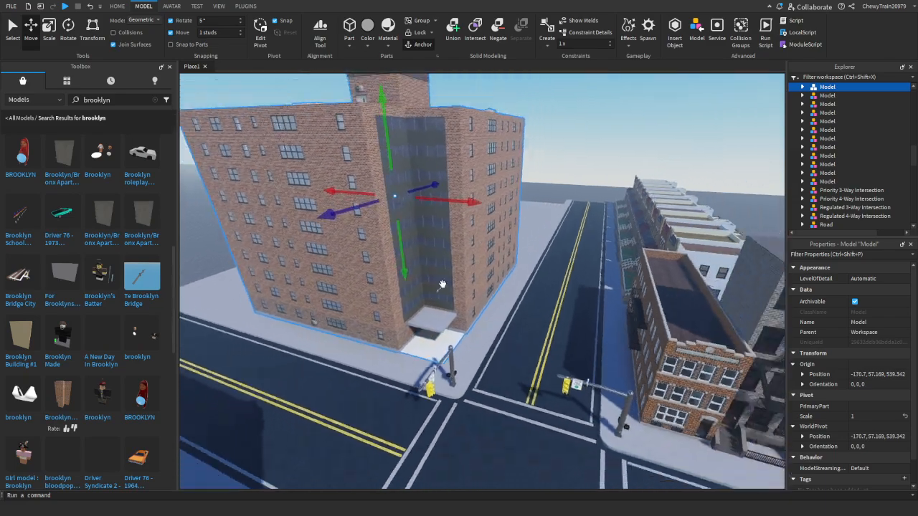
drag(442, 284, 408, 281)
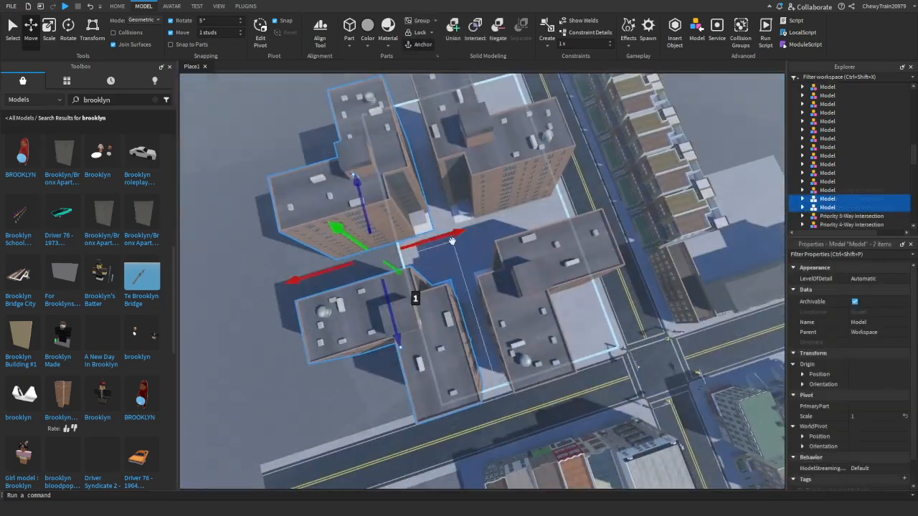
Reposition the two towers farthest from the side street and shift all four towers together by about 16 studs.
drag(416, 301, 435, 186)
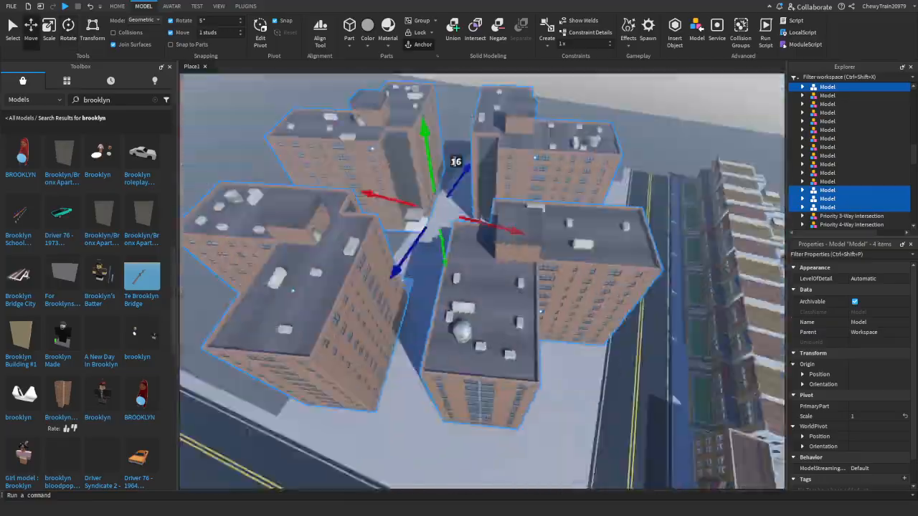
drag(431, 208, 470, 204)
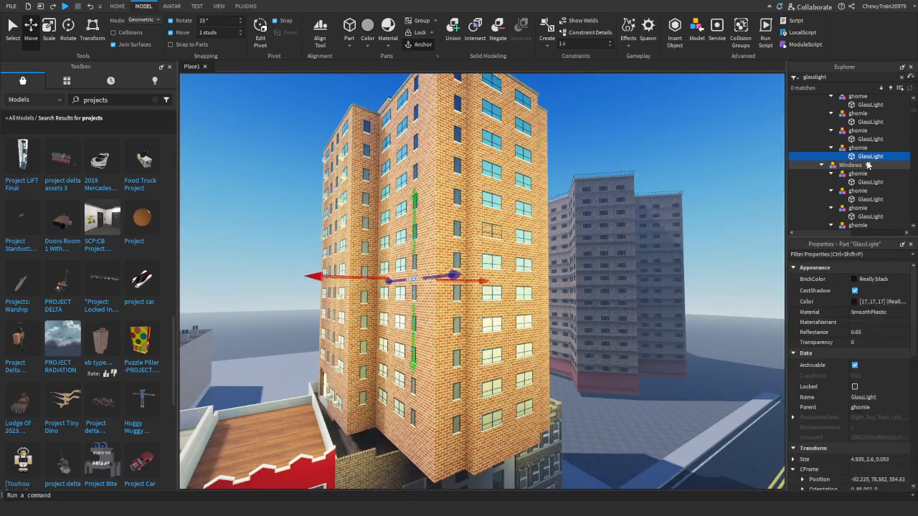
Focus on the selected GlassLight window part and pull it 5 studs out from the orange-brick tower's wall.
key(f)
right_drag(610, 280, 503, 279)
drag(453, 294, 603, 291)
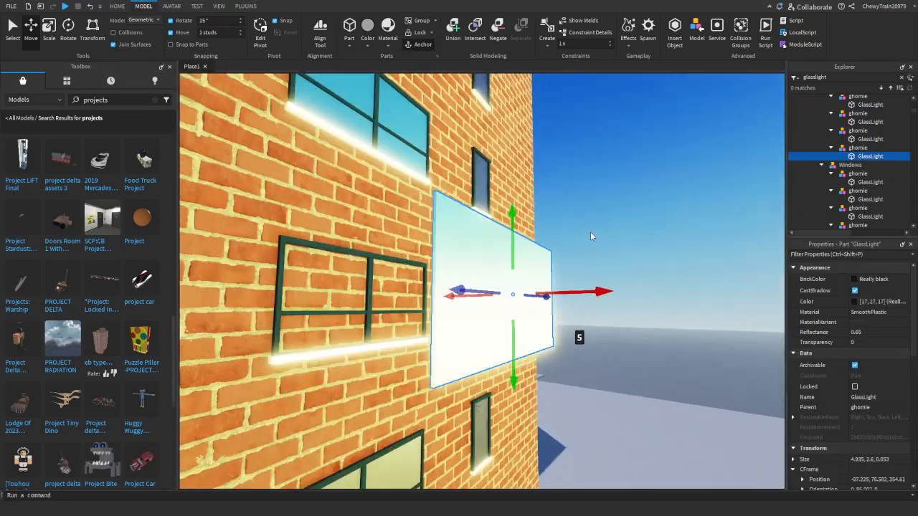